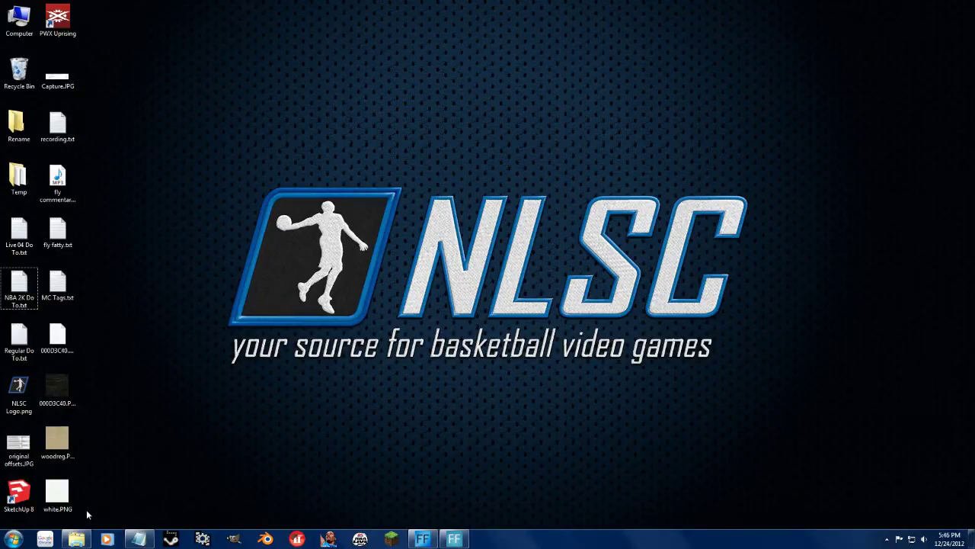
Step: Launch the 2K13 Roster Editor from the Tools folder in 2K Stuff
left_click(77, 539)
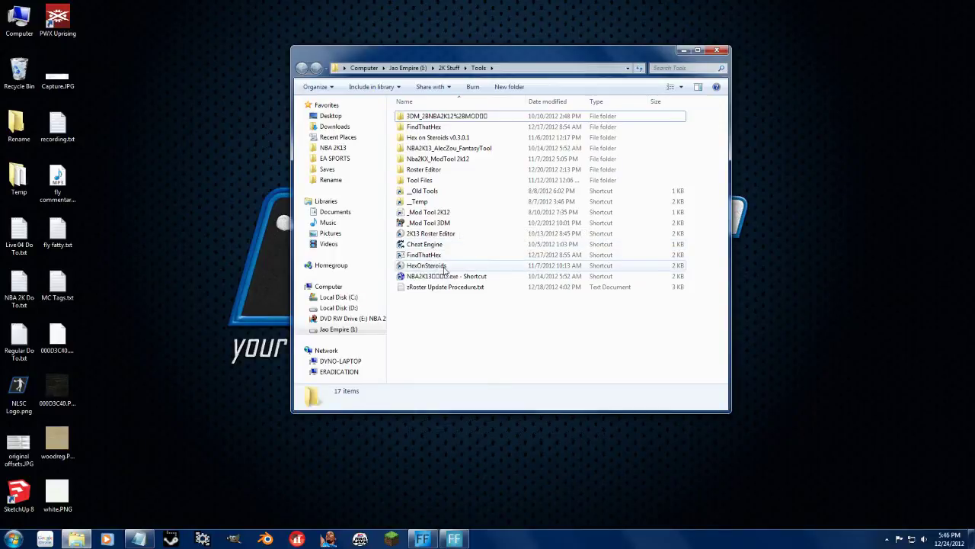
left_click(438, 244)
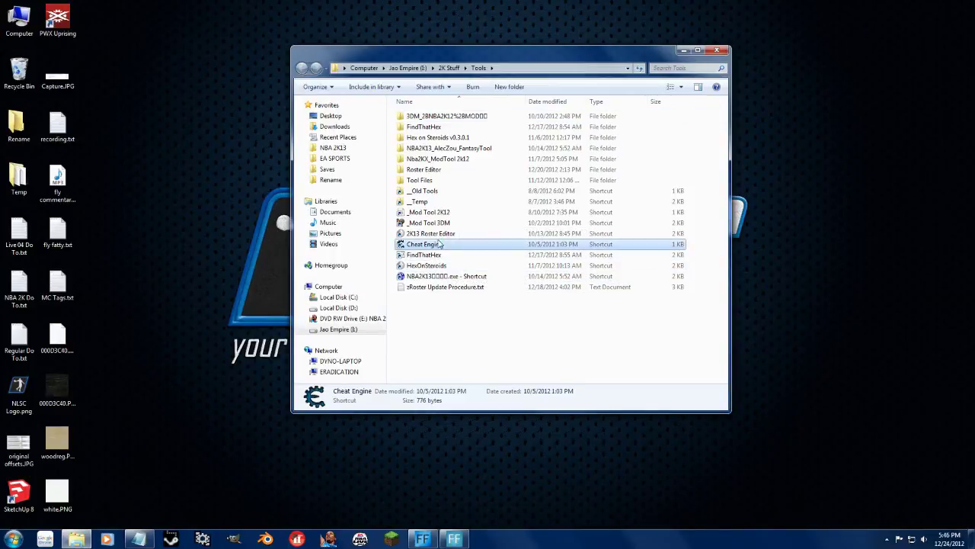
double_click(439, 235)
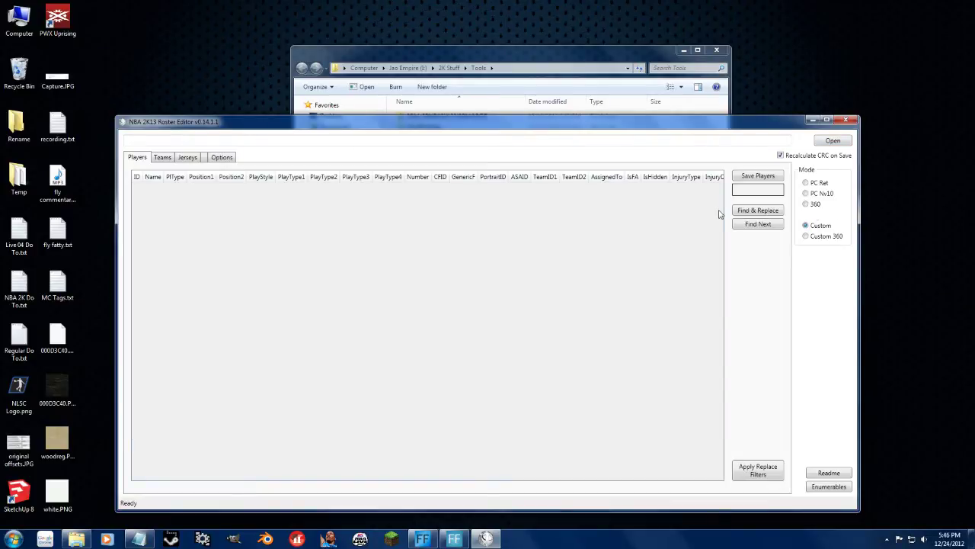
Step: Open the roster file zCurrent.ROS from the NBA 2K13 Saves folder
left_click(833, 140)
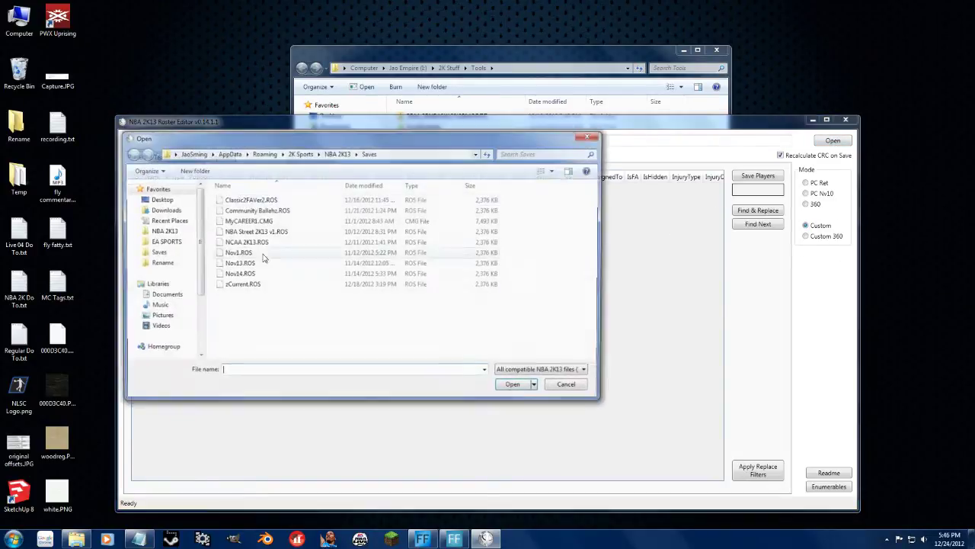
left_click(254, 285)
double_click(253, 285)
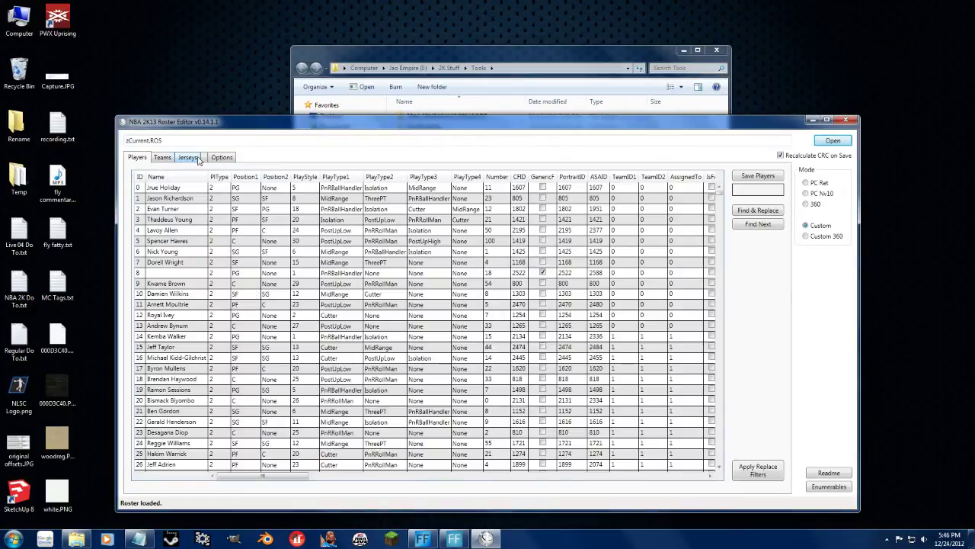
Step: Display the roster's jersey table in Custom mode
left_click(192, 158)
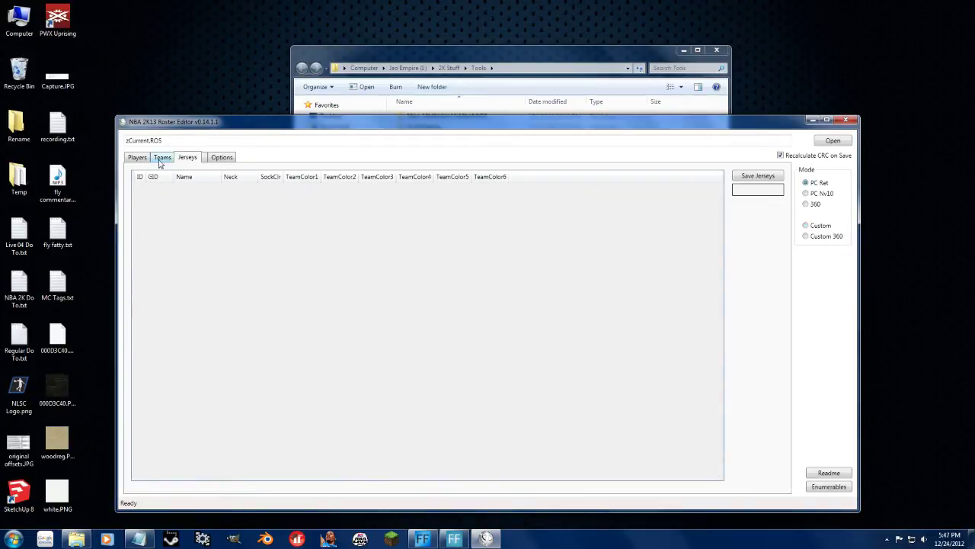
left_click(162, 158)
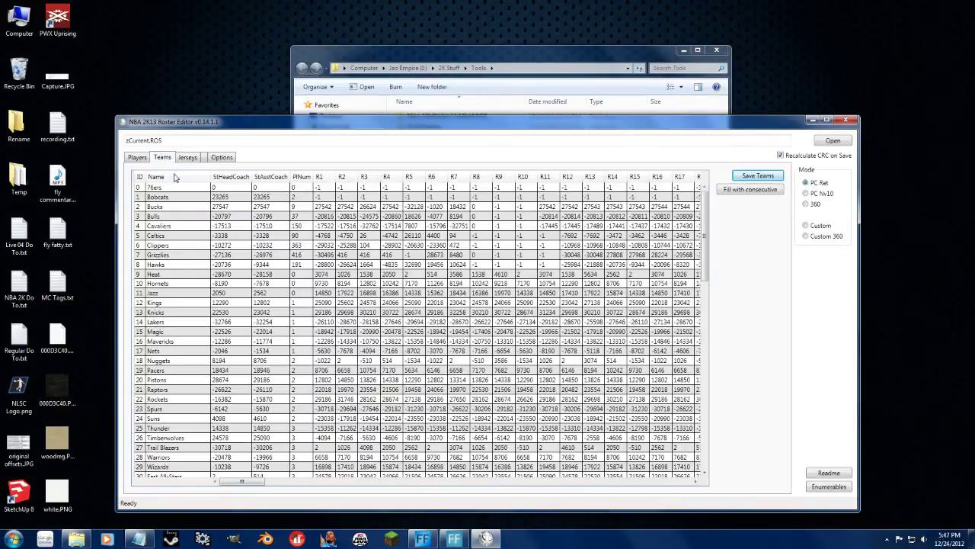
left_click(186, 159)
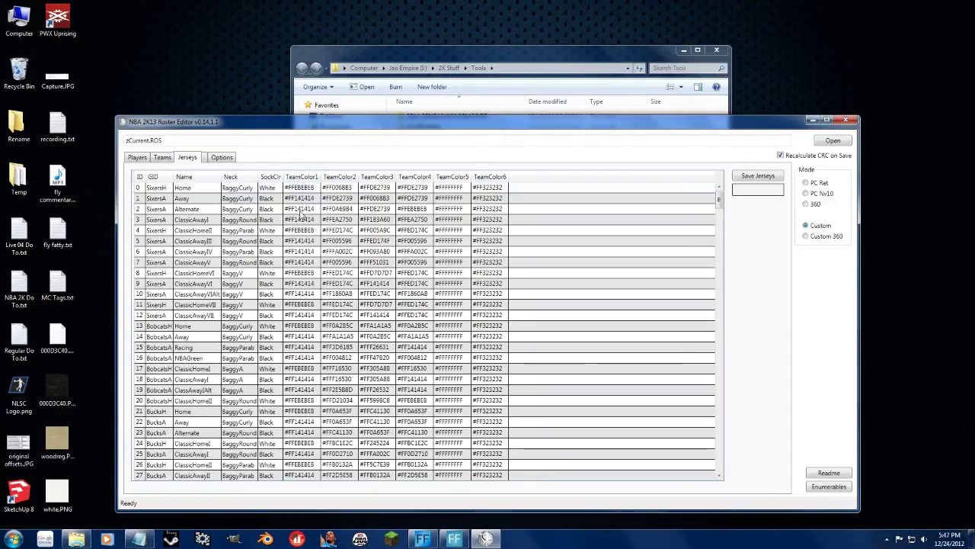
Step: Preview the TeamColor1 and TeamColor2 swatches of the first few Sixers jerseys
left_click(302, 188)
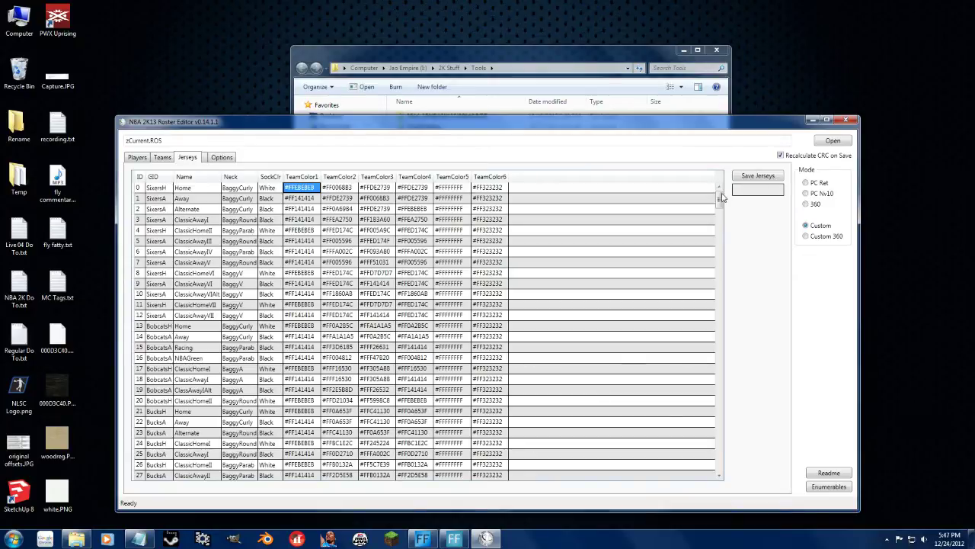
left_click(301, 198)
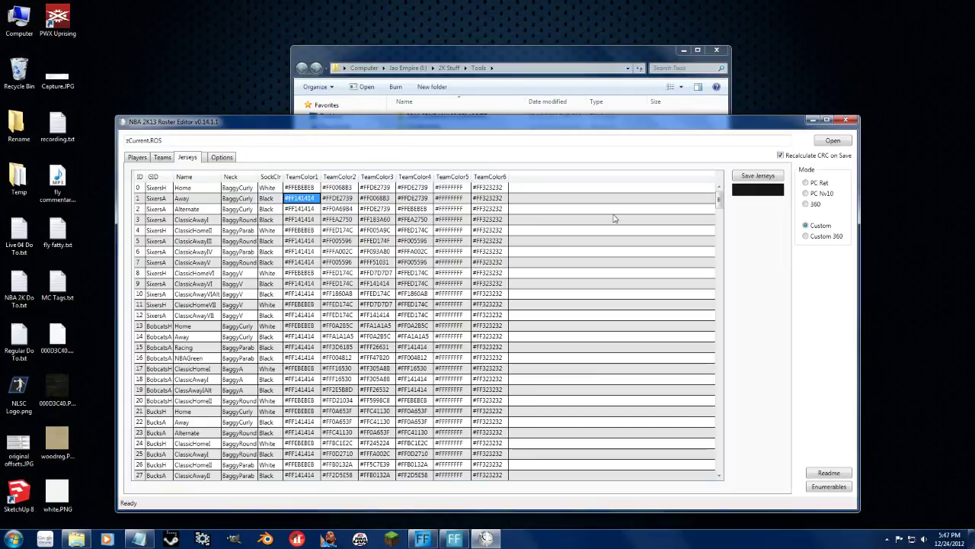
left_click(304, 210)
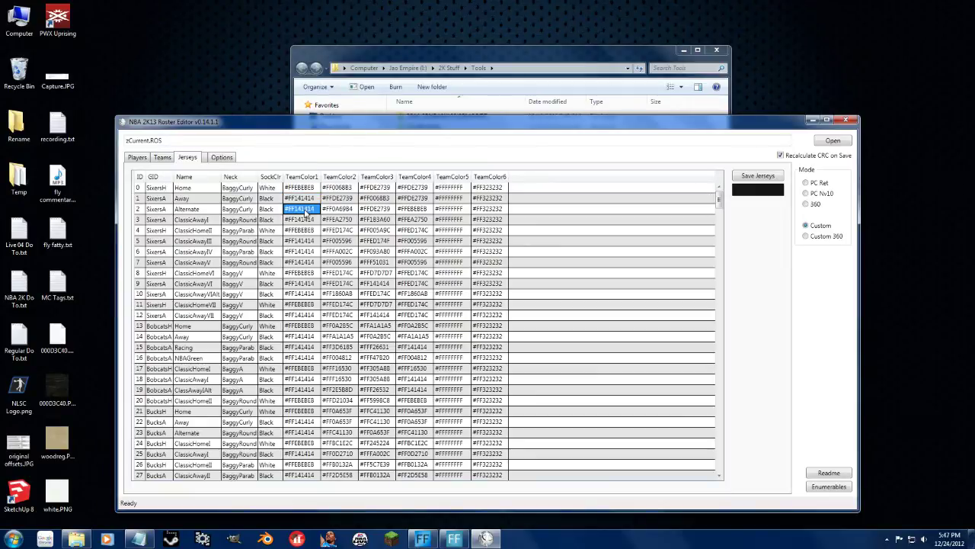
left_click(338, 188)
left_click(339, 200)
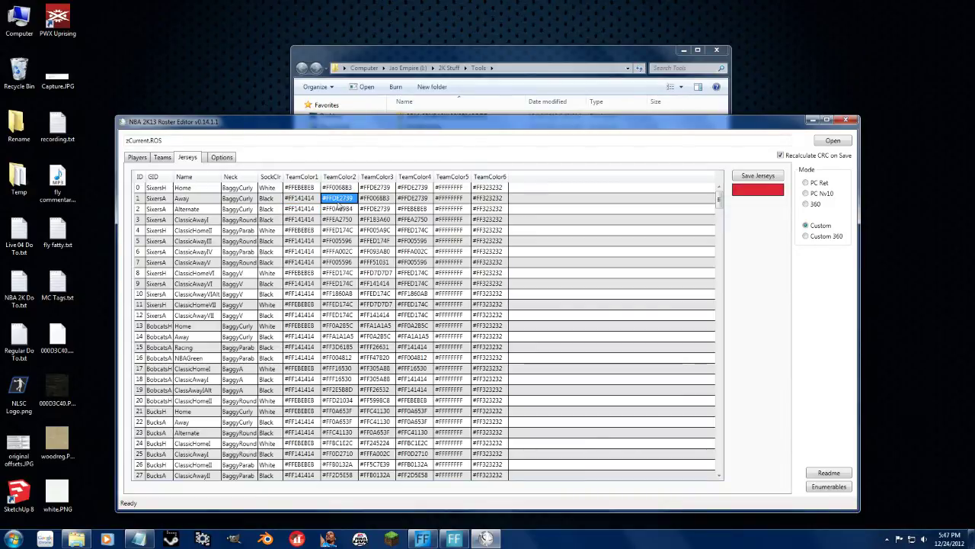
left_click(339, 210)
left_click(342, 220)
Step: Preview the TeamColor3 swatches of several Sixers jerseys and compare them with TeamColor2 on the classic away jerseys
left_click(374, 189)
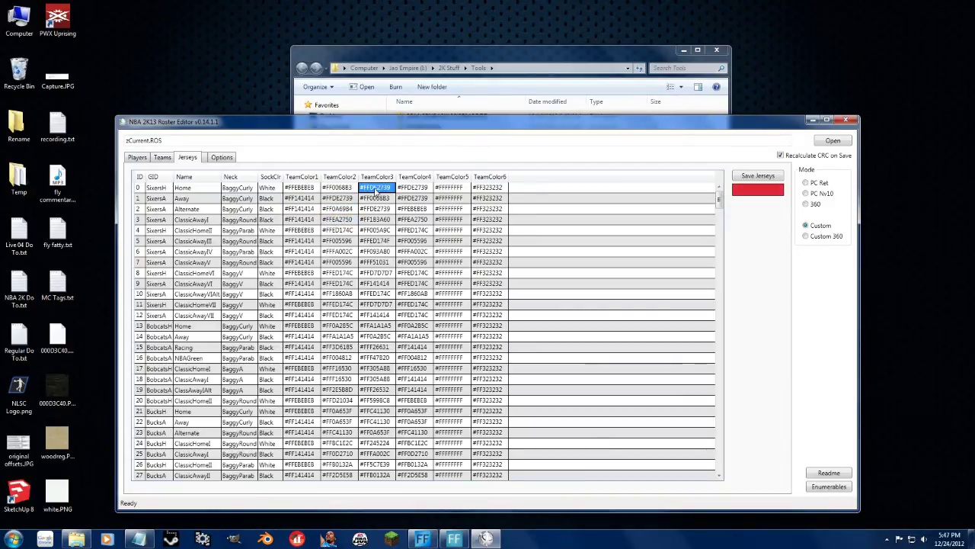
left_click(375, 199)
left_click(373, 220)
left_click(376, 230)
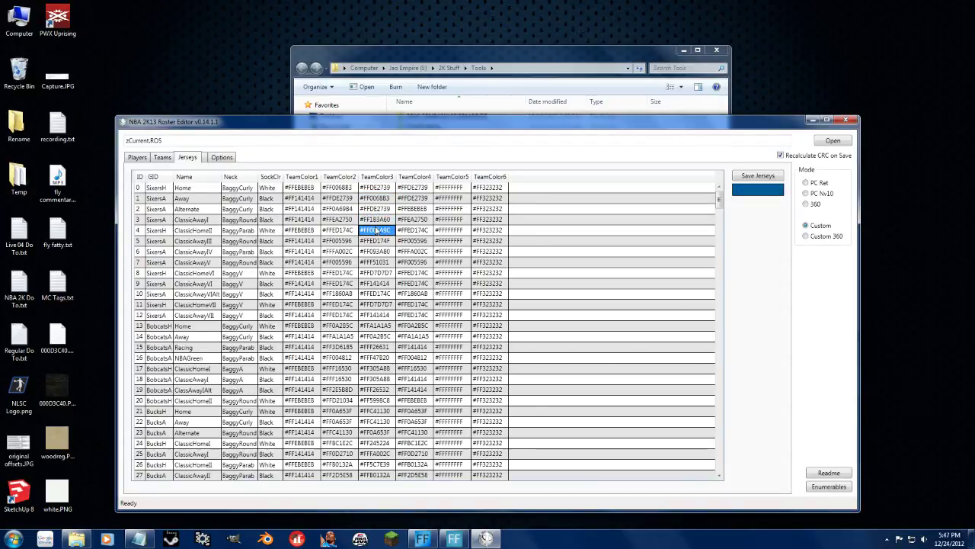
left_click(342, 219)
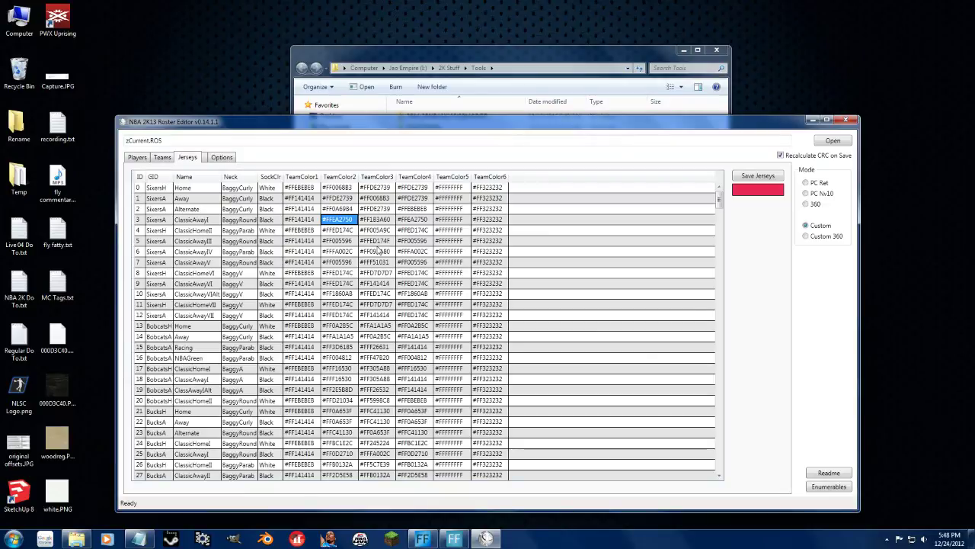
left_click(379, 263)
left_click(354, 266)
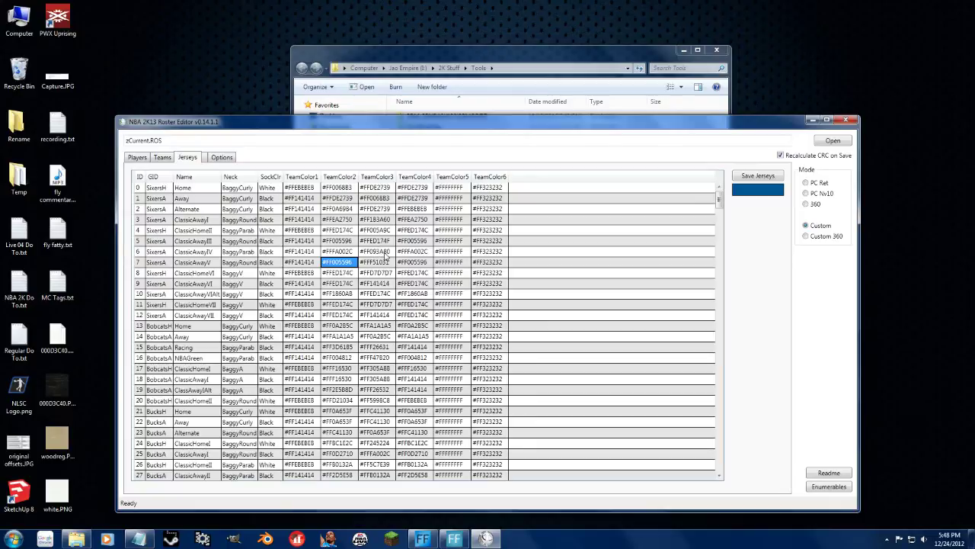
Step: Preview the TeamColor4 swatches of various Sixers, Bobcats and Bucks jerseys
left_click(419, 187)
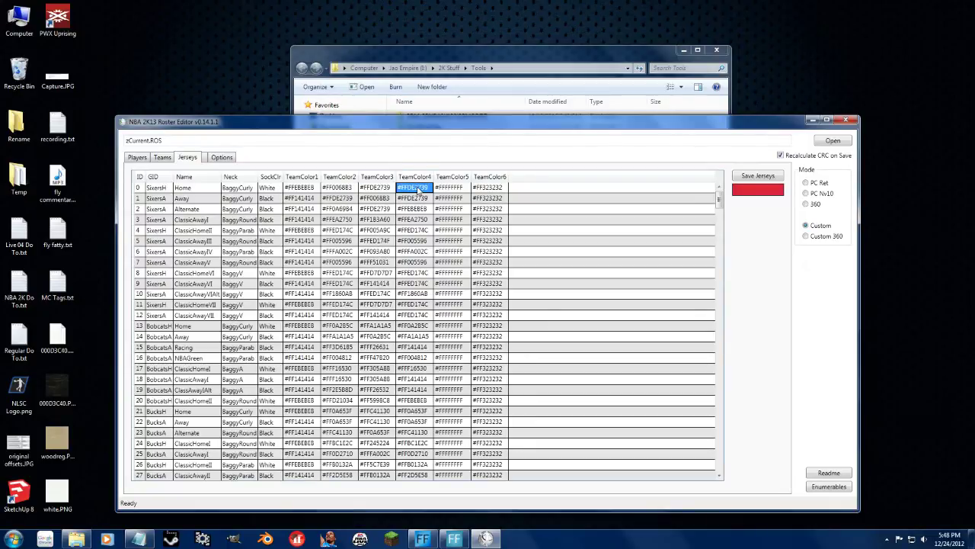
left_click(419, 283)
left_click(421, 315)
left_click(424, 326)
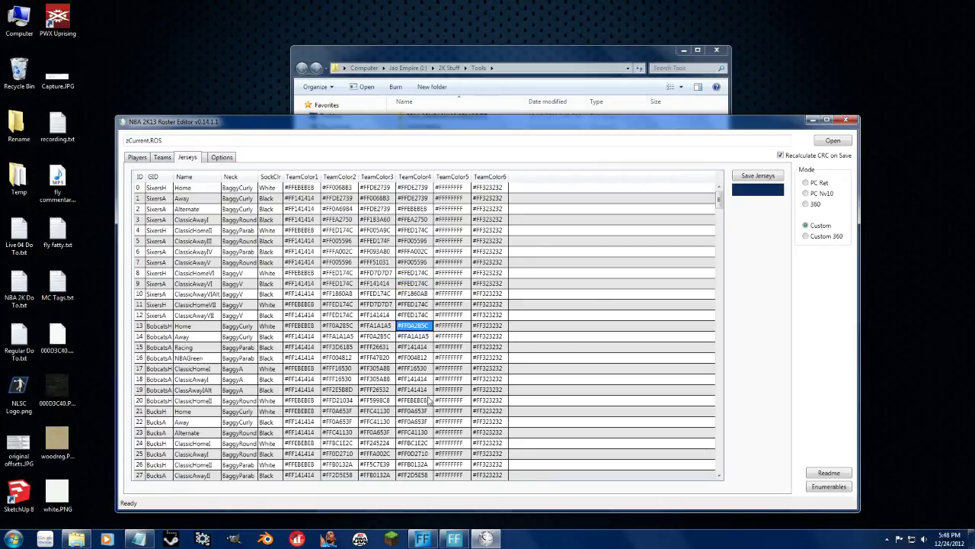
left_click(418, 336)
left_click(417, 346)
left_click(417, 357)
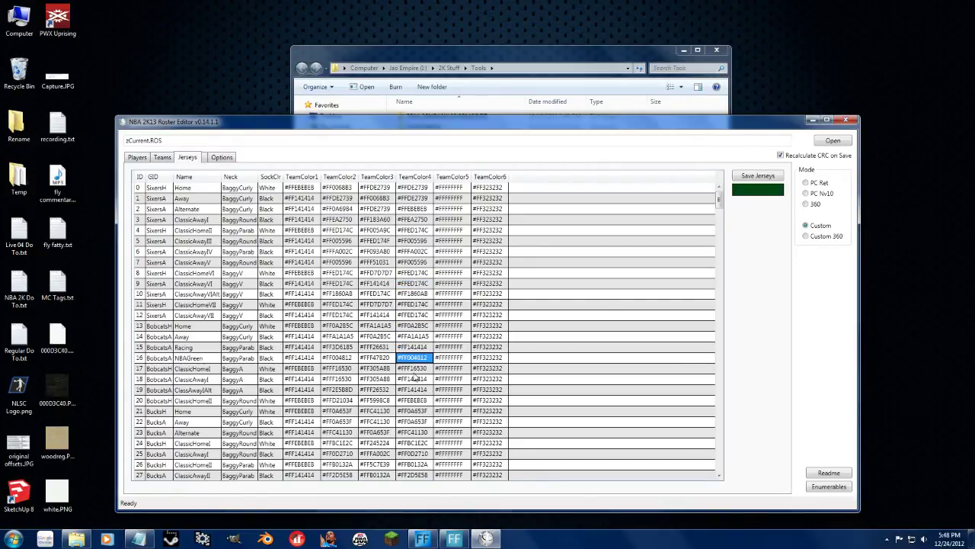
left_click(417, 368)
left_click(413, 411)
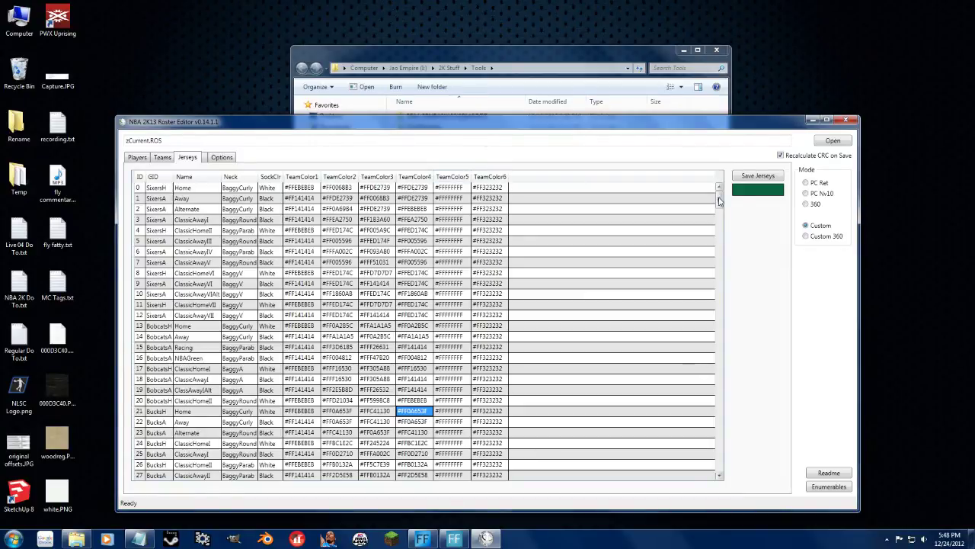
Step: Look through the available jersey Name options for the Sixers Home jersey, leaving it as Home
left_click_drag(719, 199, 760, 189)
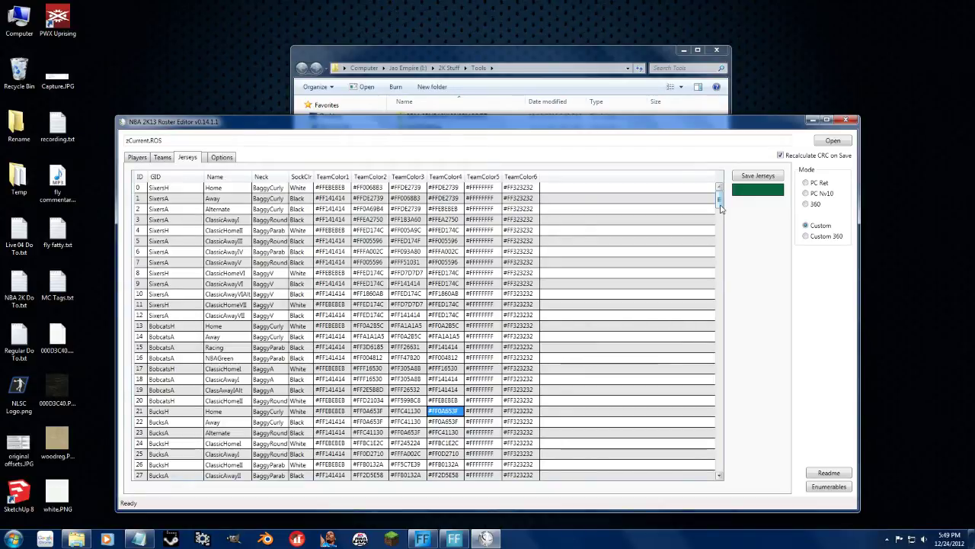
left_click(224, 189)
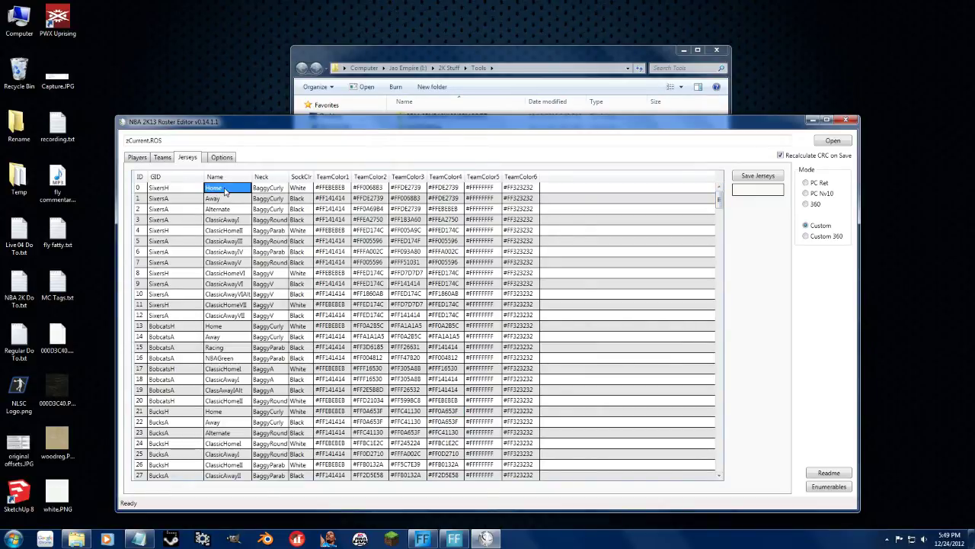
left_click(224, 189)
left_click(241, 190)
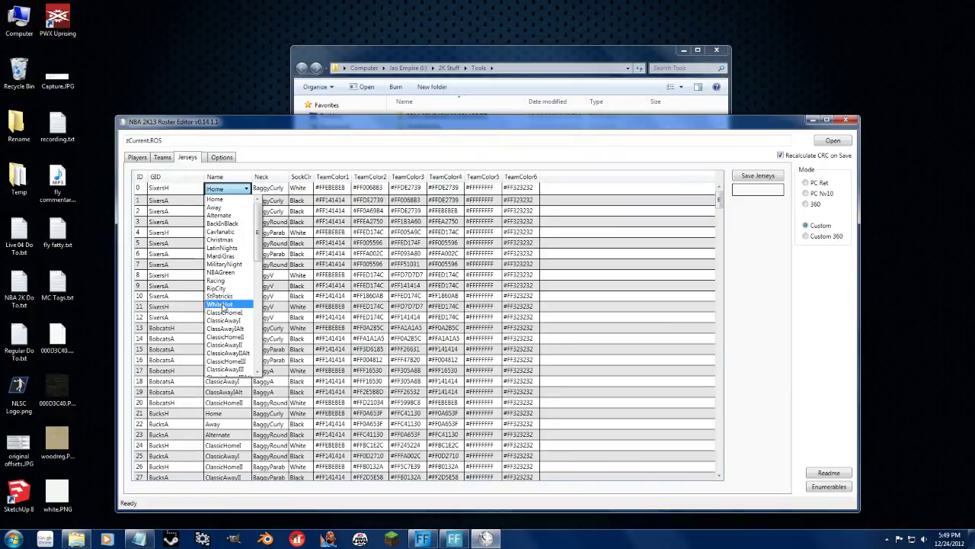
scroll(224, 305, "down", 9)
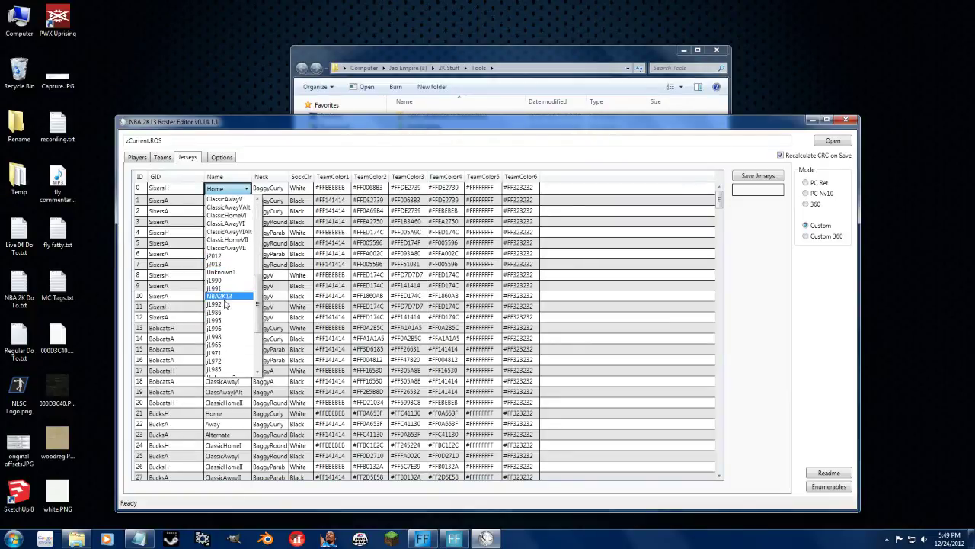
scroll(226, 290, "down", 4)
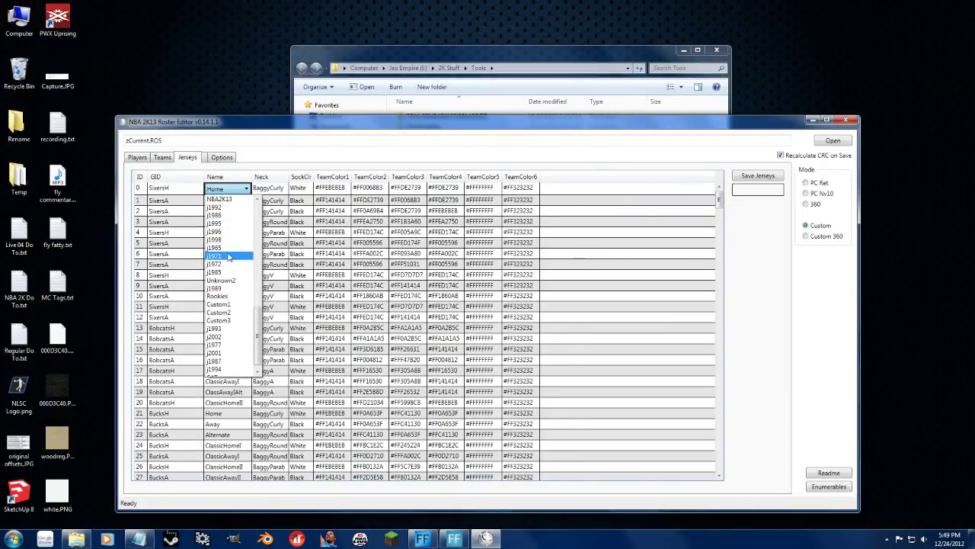
left_click(230, 400)
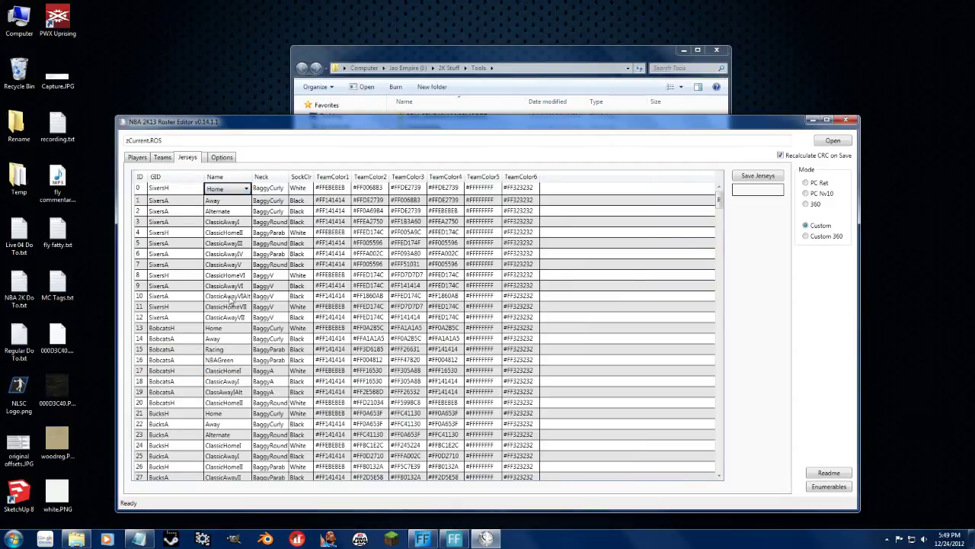
Step: Check the Neck style options of the Sixers Home jersey and its SockClr setting without changing either
left_click(286, 187)
left_click(285, 188)
left_click(288, 188)
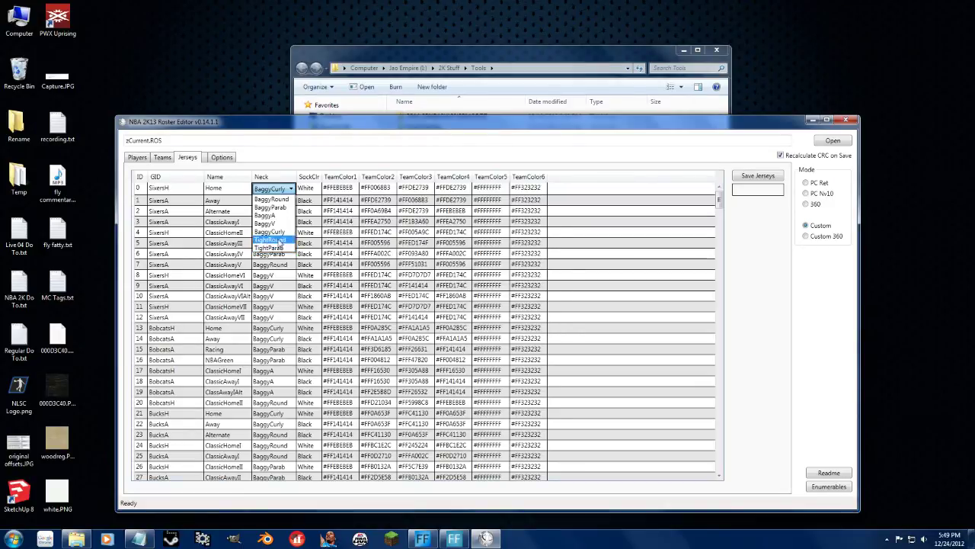
left_click(278, 284)
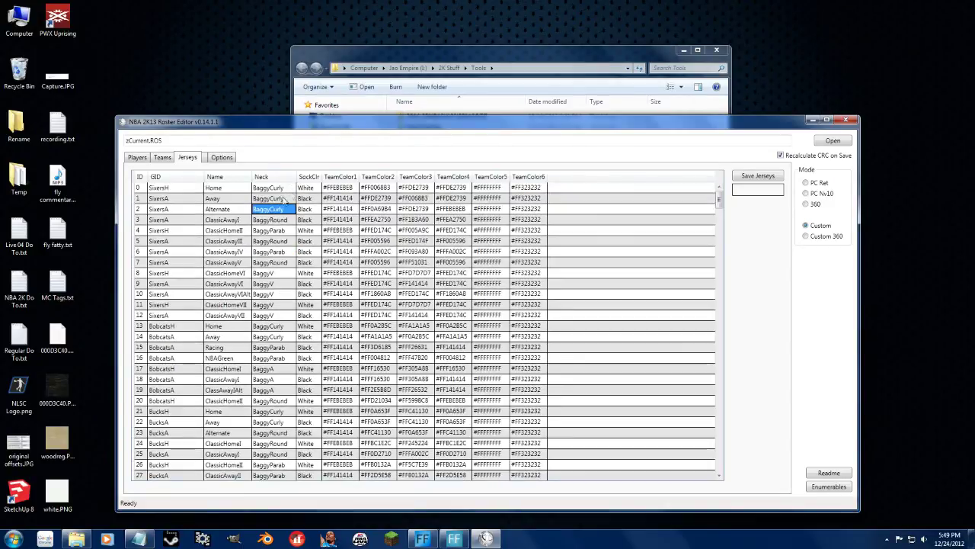
left_click(307, 189)
left_click(310, 192)
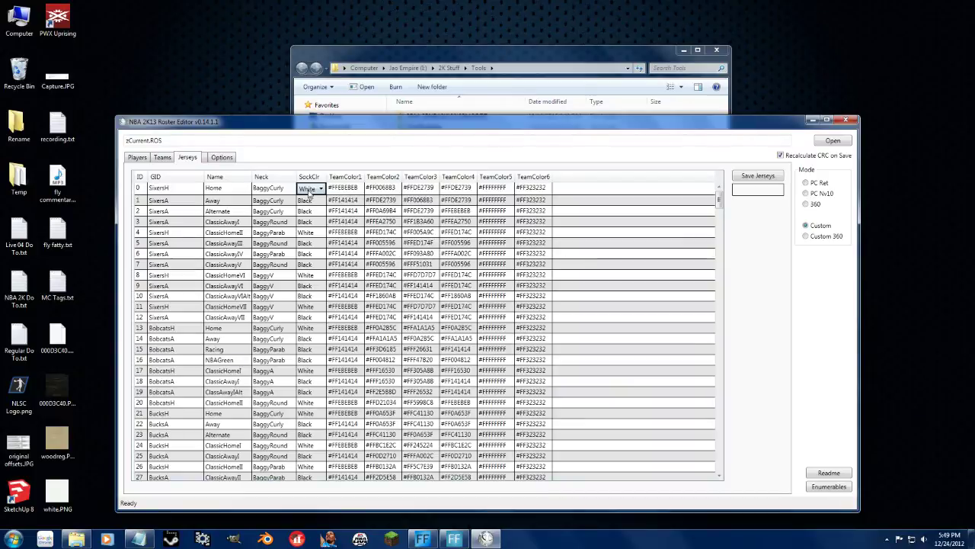
left_click(300, 245)
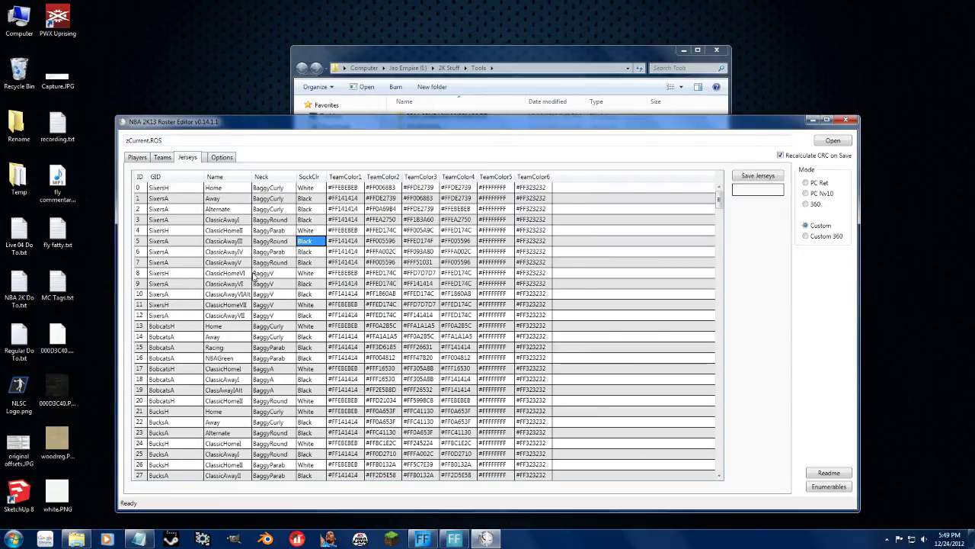
Step: Change the GID of the Sixers Home jersey in row 0 to SixersA
left_click(172, 199)
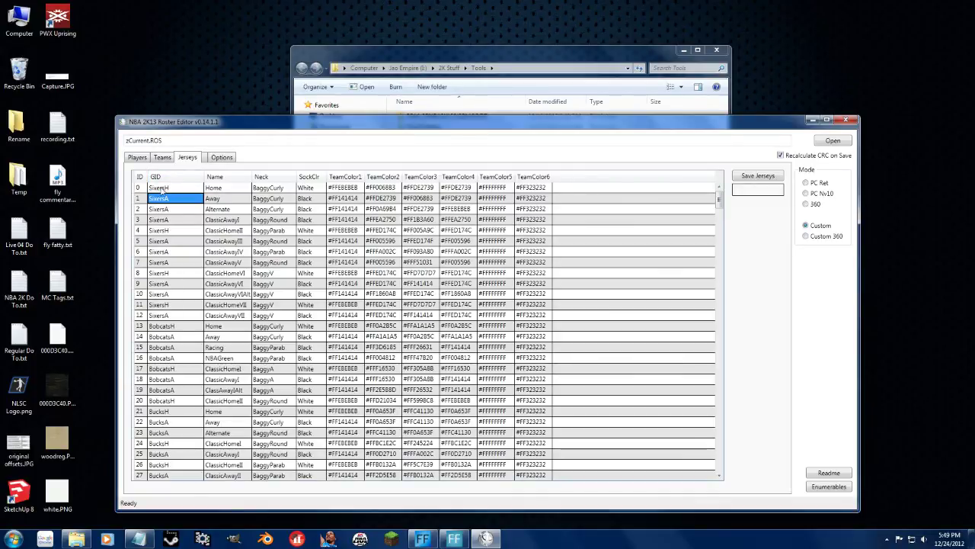
left_click(167, 252)
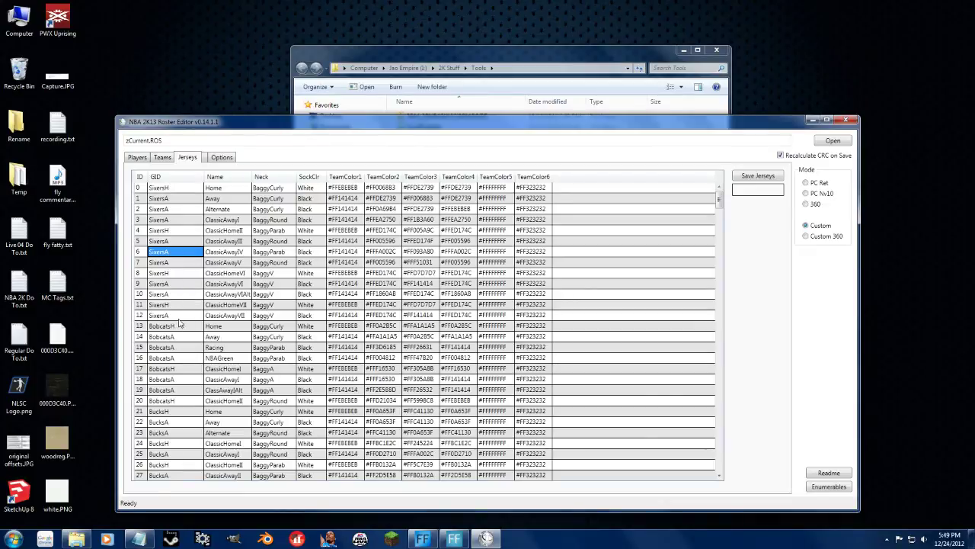
left_click(167, 192)
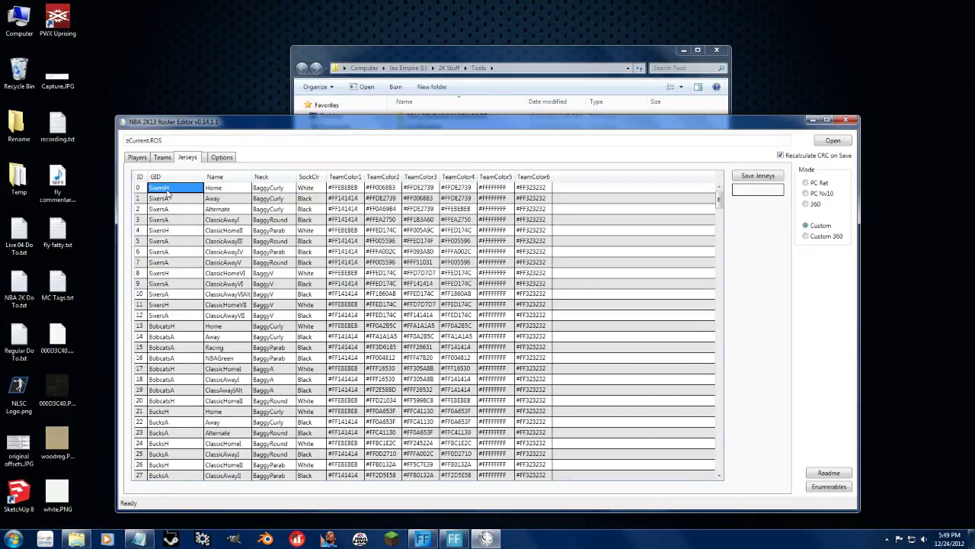
left_click(184, 192)
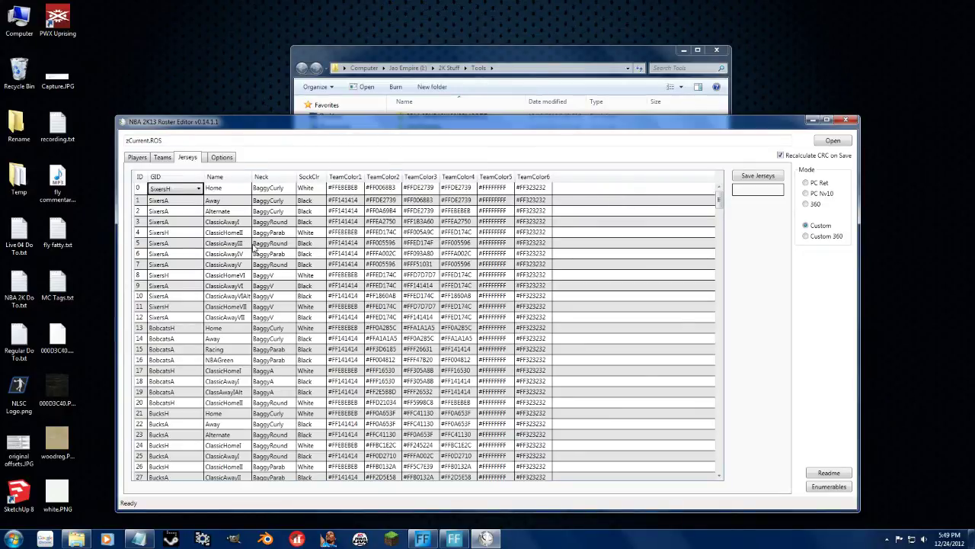
left_click(190, 190)
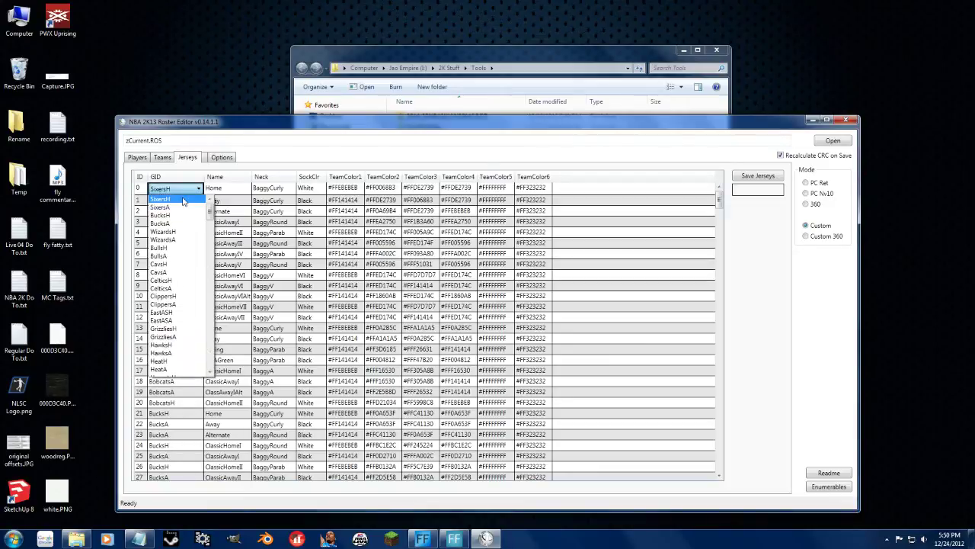
left_click(176, 208)
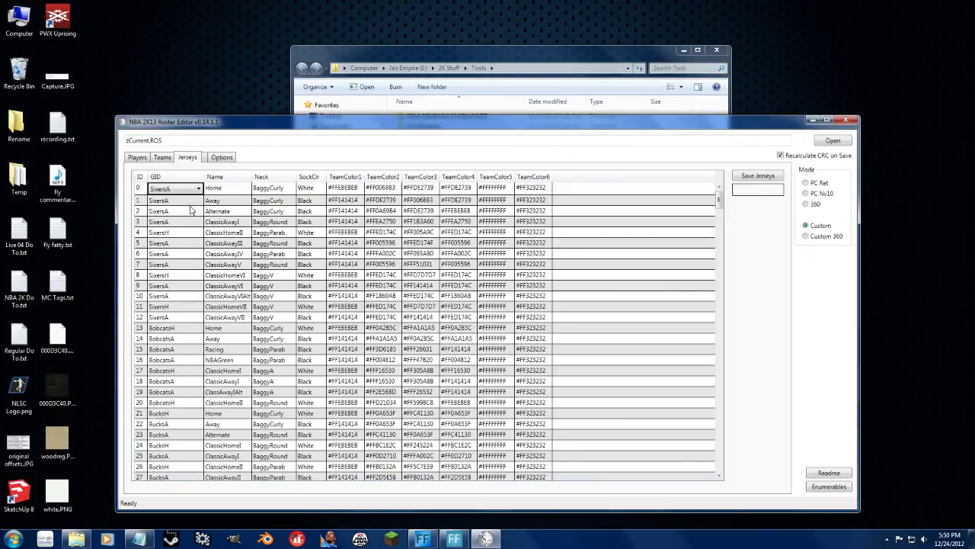
Step: Reassign the Sixers ClassicHomeII jersey in row 4 by setting its GID to CelticsH
left_click(175, 231)
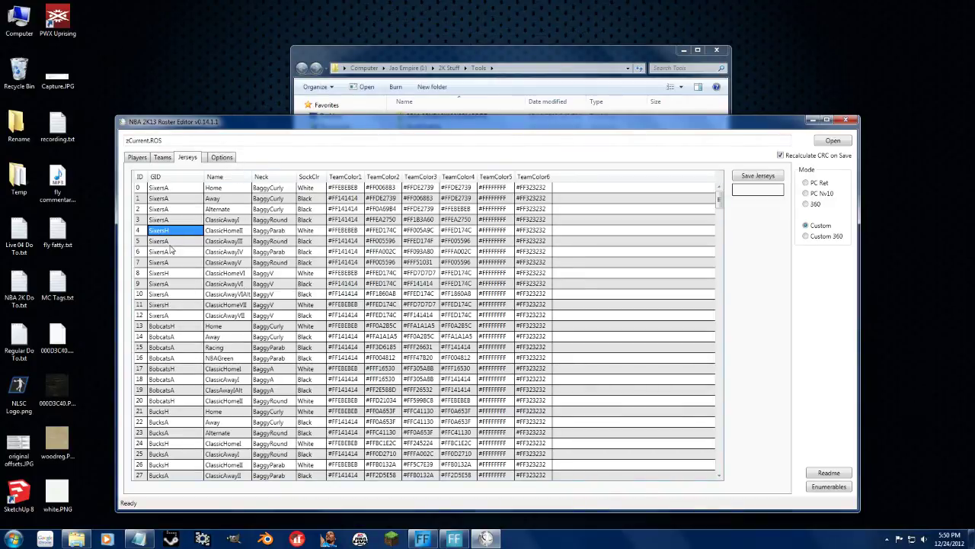
left_click(174, 232)
left_click(186, 234)
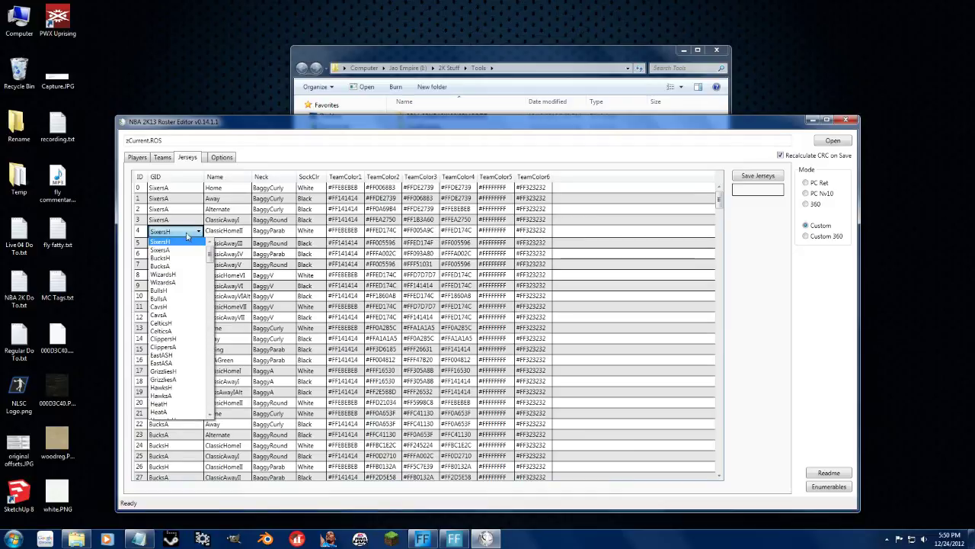
left_click_drag(211, 246, 210, 260)
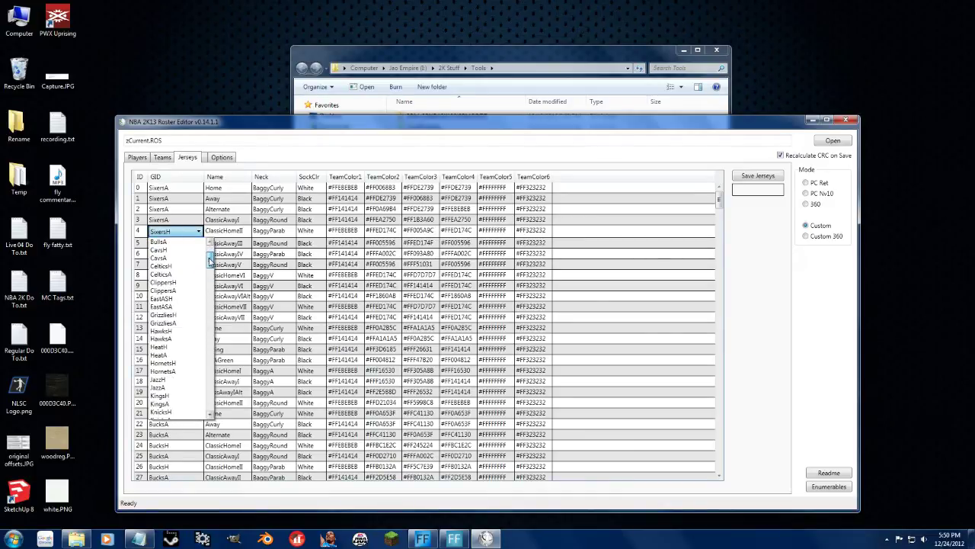
left_click(176, 268)
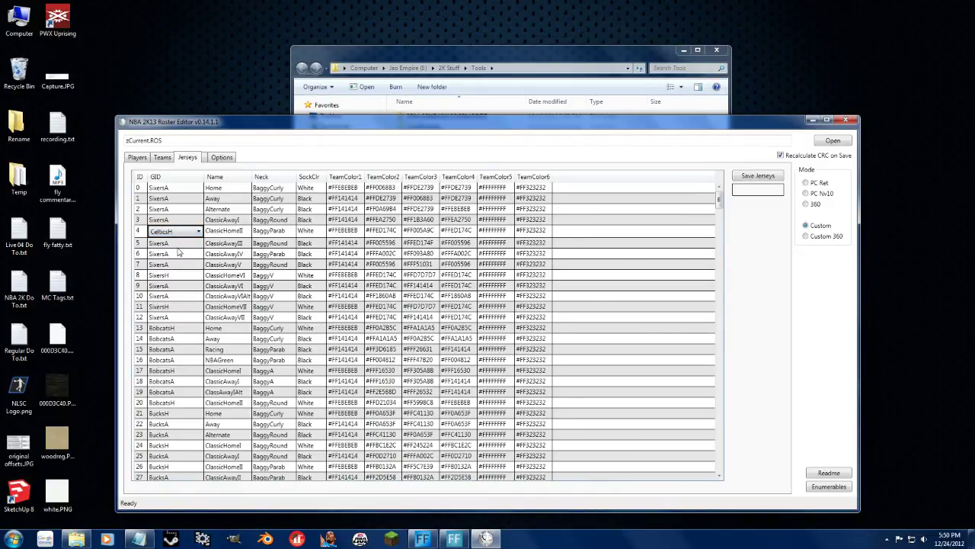
key("Return")
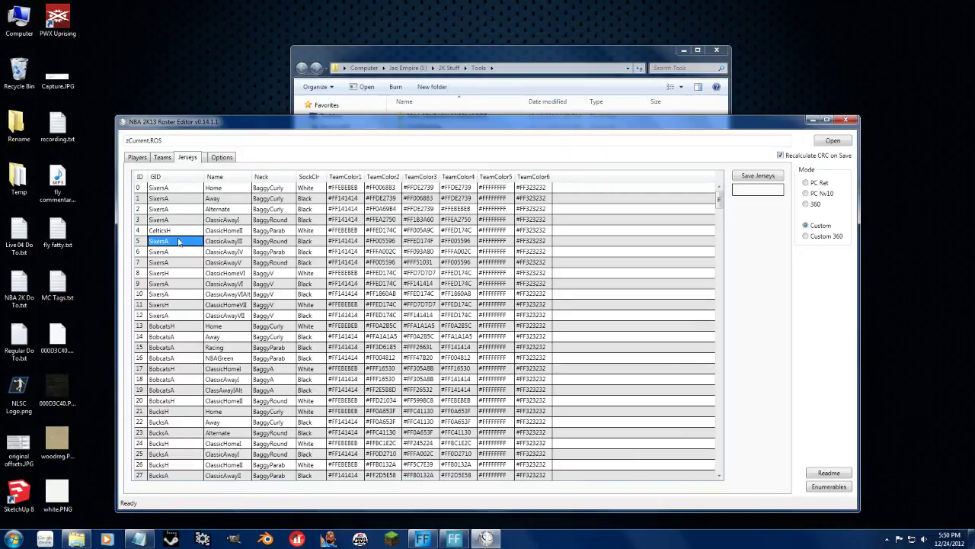
left_click(180, 230)
Step: Set the GID of the Clippers Home jersey in row 61 to CelticsH
left_click_drag(717, 203, 726, 237)
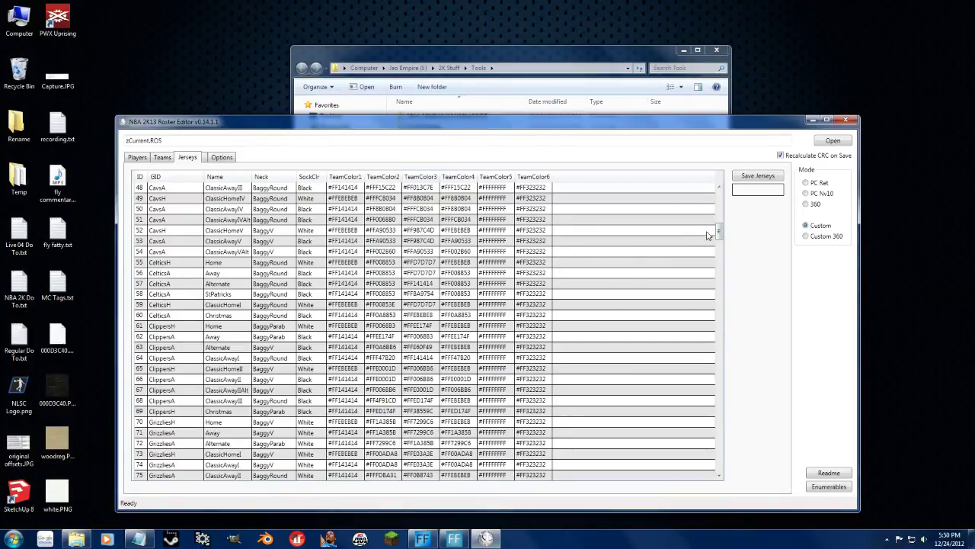
left_click_drag(719, 234, 718, 193)
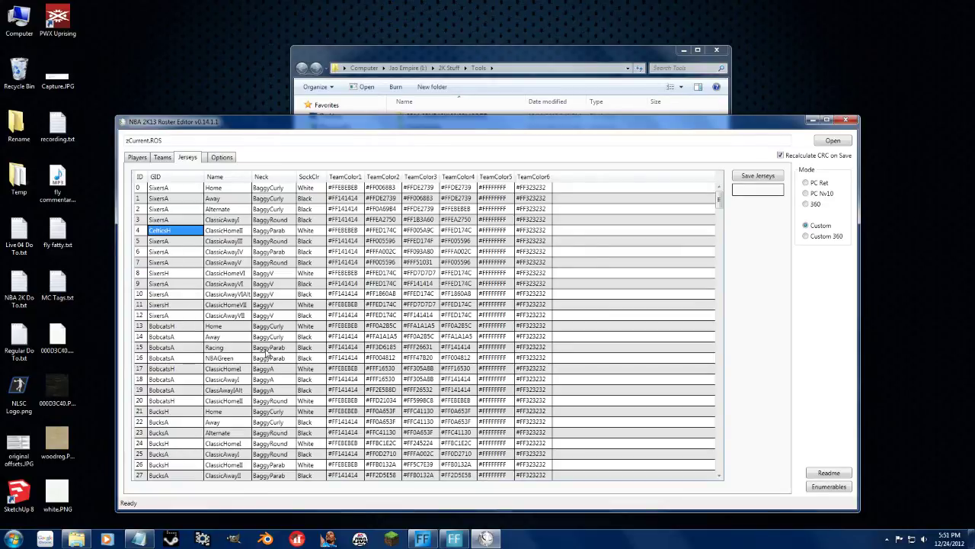
left_click(190, 294)
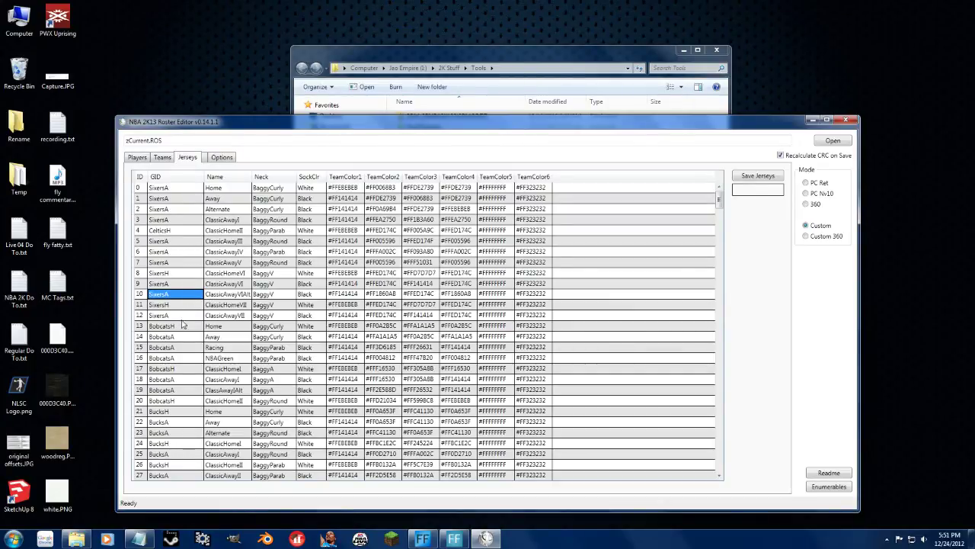
left_click_drag(718, 199, 720, 228)
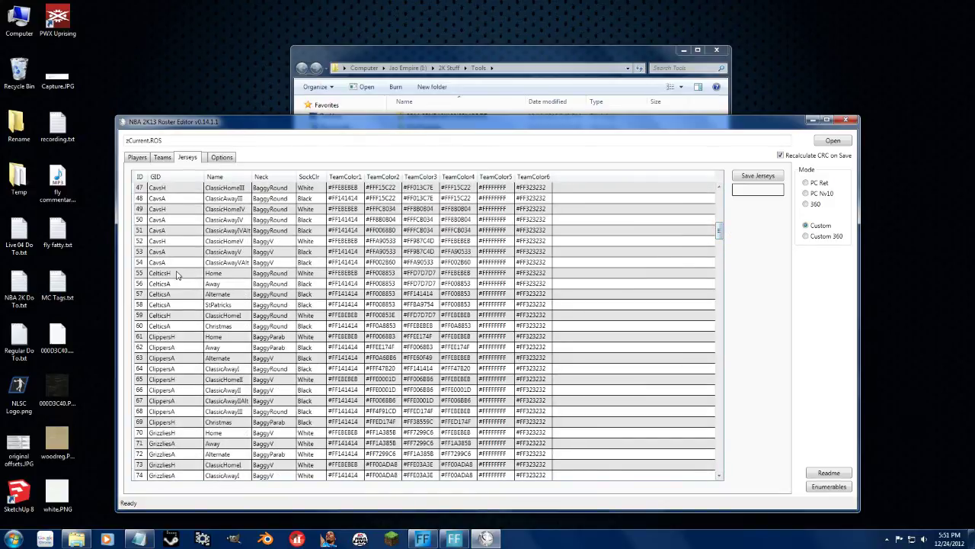
left_click(175, 338)
left_click(191, 340)
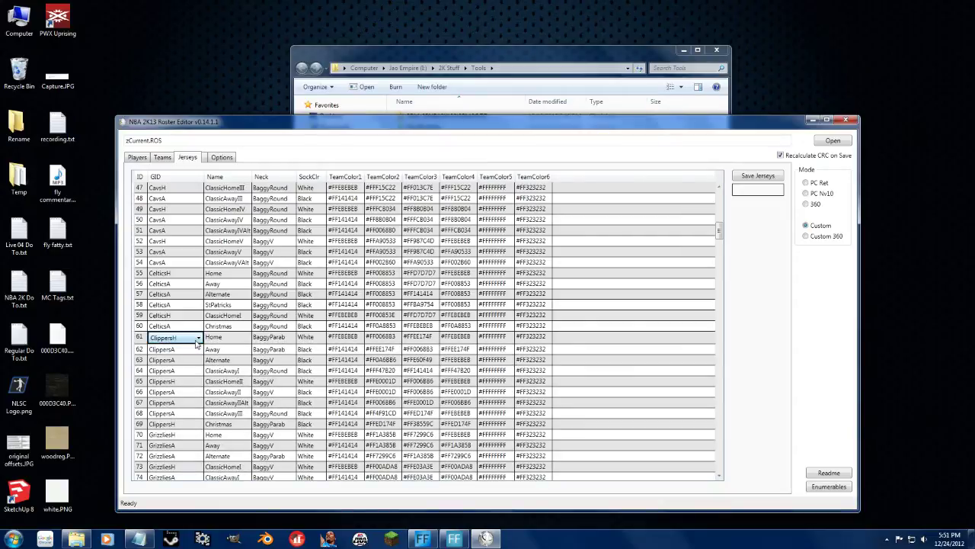
left_click(198, 338)
scroll(175, 366, "up", 3)
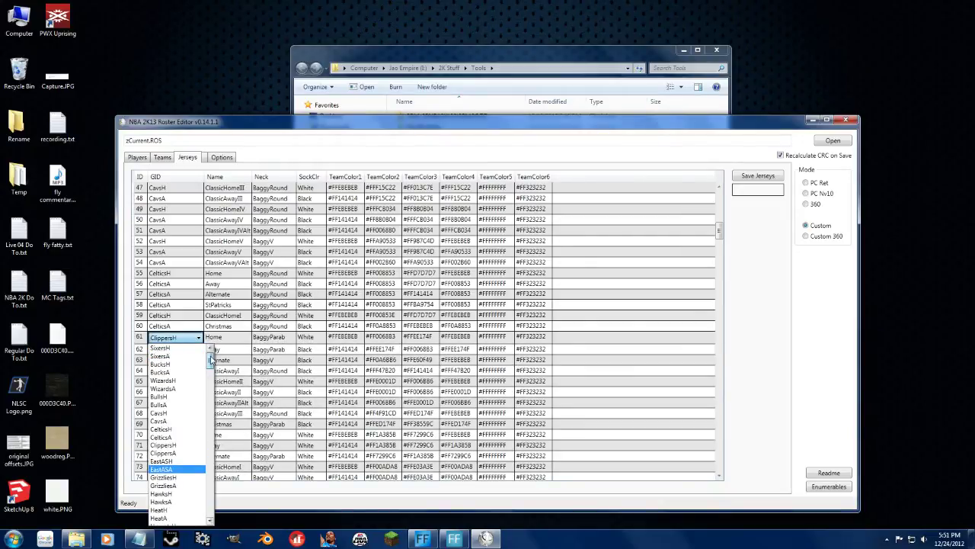
left_click(166, 429)
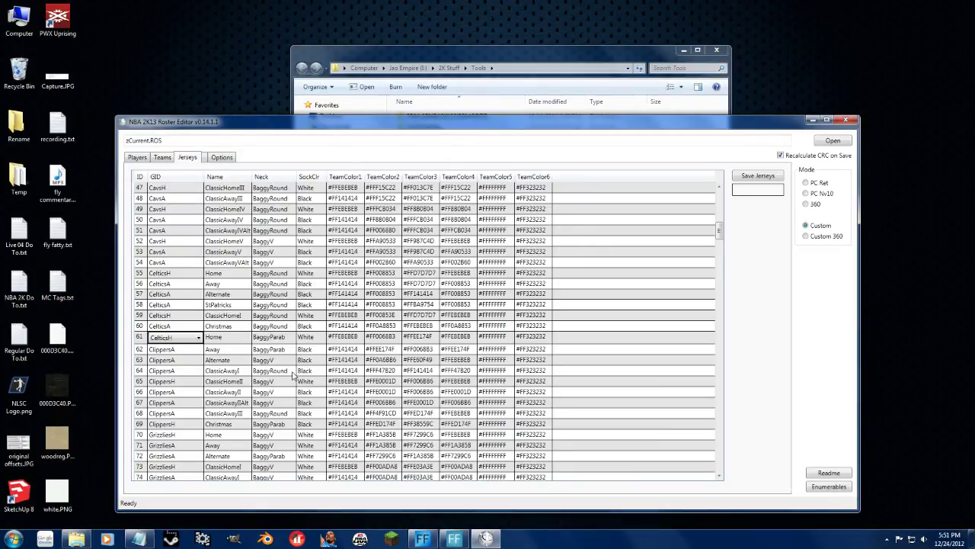
key("Escape")
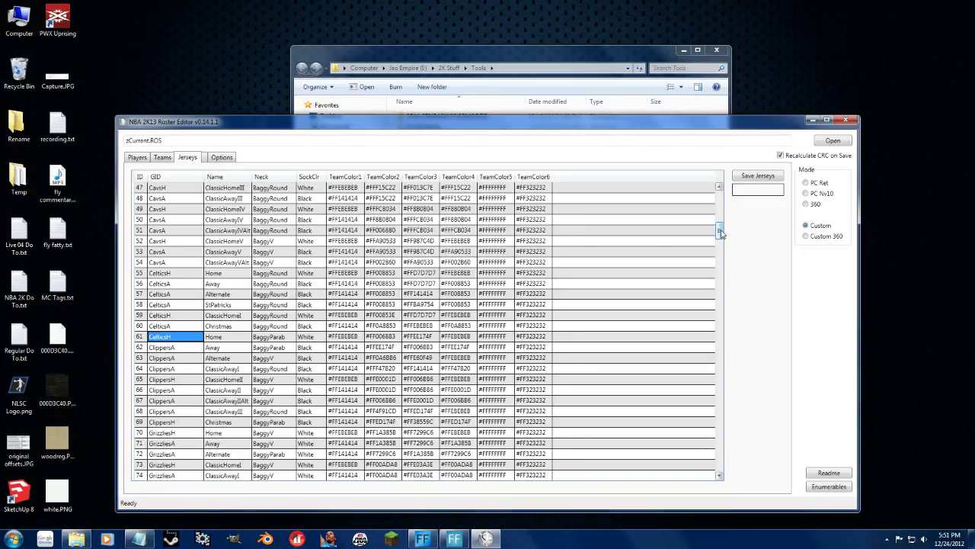
Step: Look through the CAT, Custom and historic team jerseys near the end of the jersey table
left_click_drag(720, 232, 707, 446)
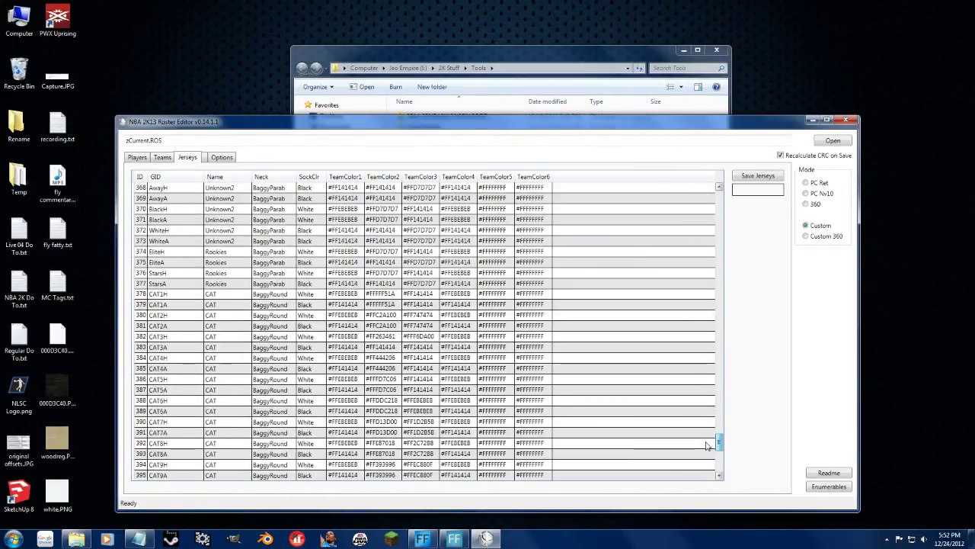
left_click(172, 294)
left_click(172, 358)
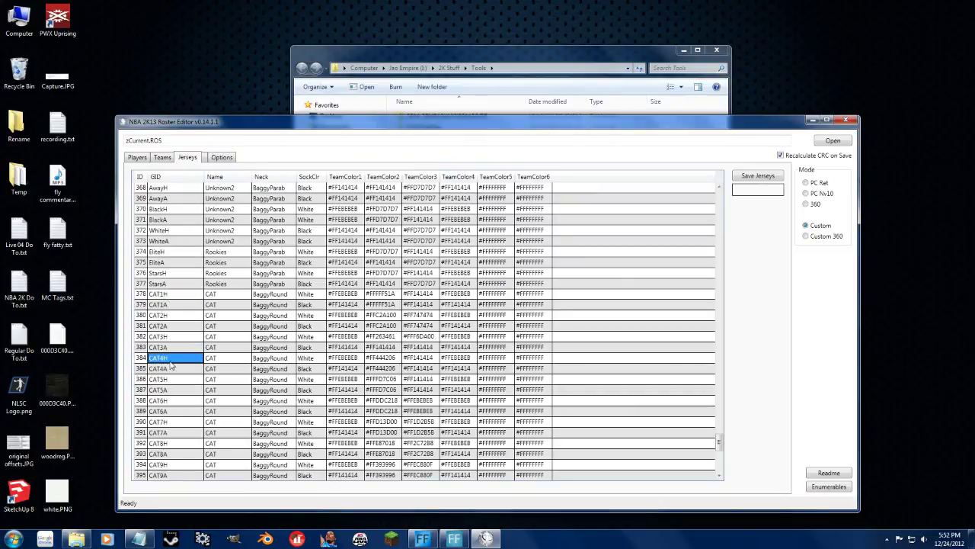
left_click(172, 295)
scroll(186, 326, "down", 3)
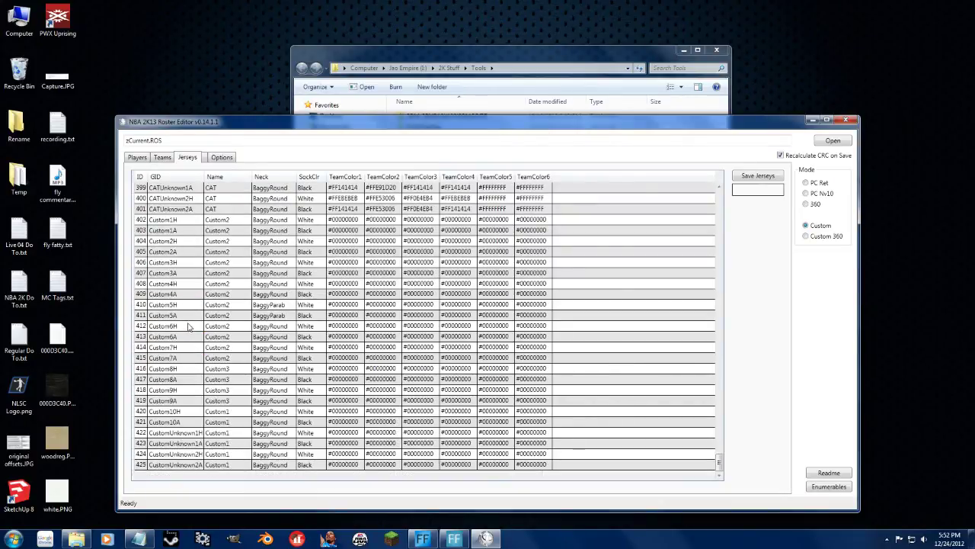
scroll(190, 326, "up", 11)
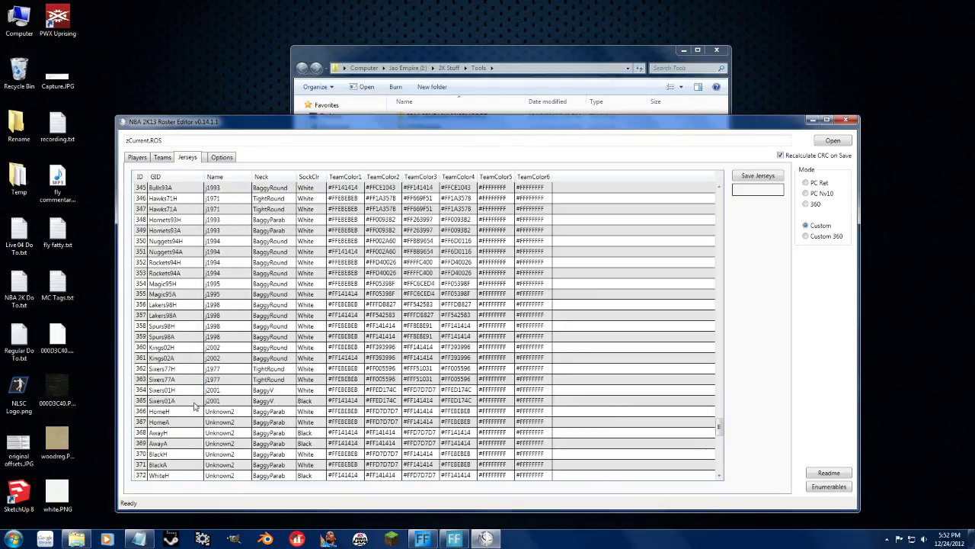
scroll(194, 340, "up", 14)
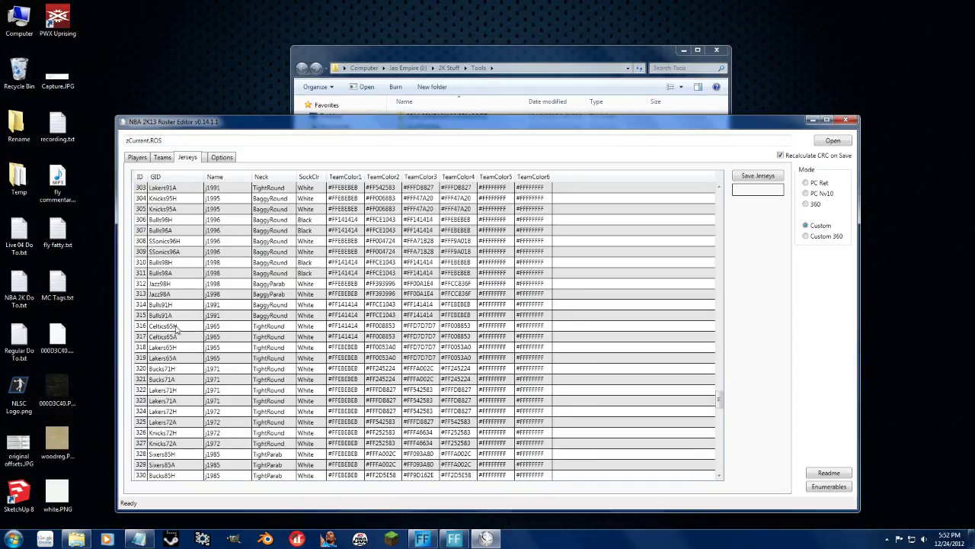
Step: Change the GID of the Bulls96H jersey in row 306 to CelticsH
left_click(169, 219)
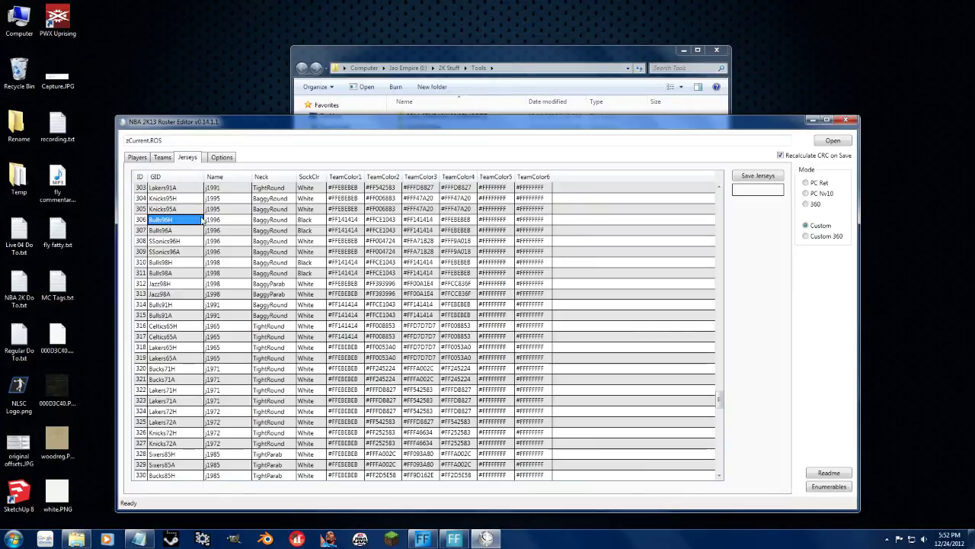
left_click(162, 220)
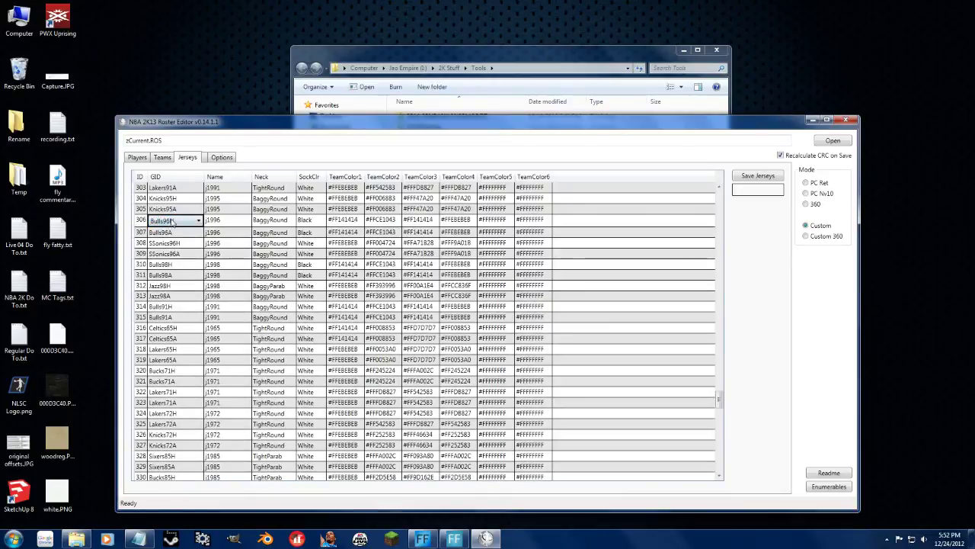
left_click(198, 220)
scroll(212, 276, "down", 5)
scroll(212, 276, "up", 10)
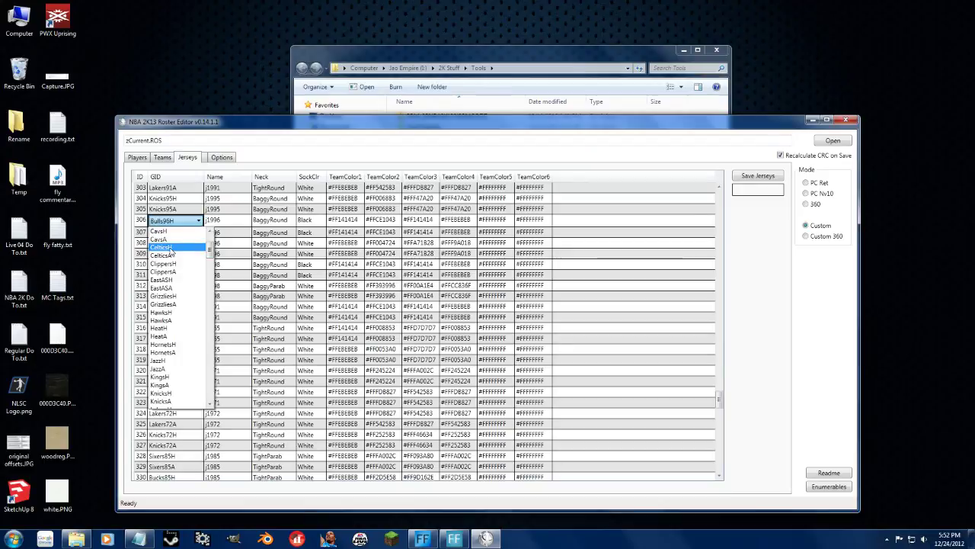
left_click(173, 247)
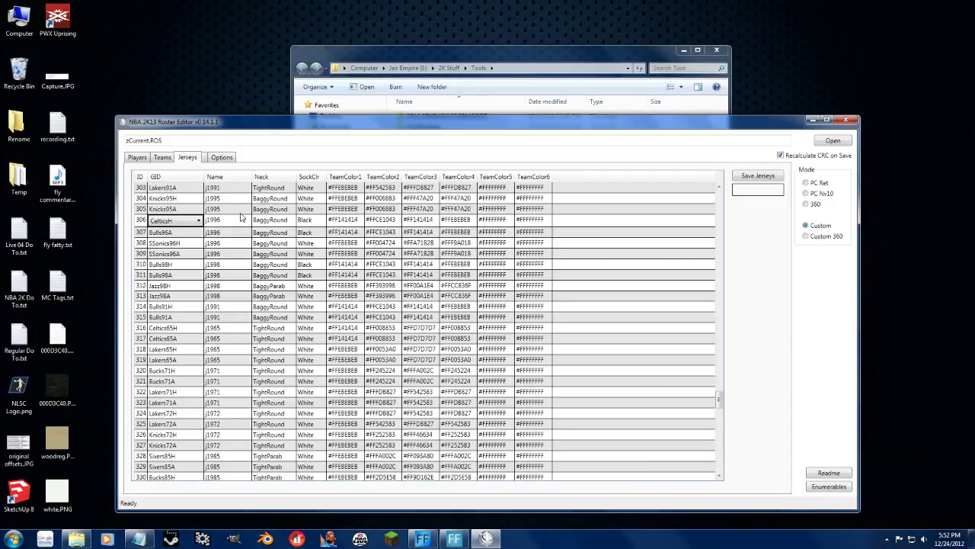
Step: Set the Name of the jersey in row 306 to WhiteHot
left_click(241, 218)
left_click(231, 222)
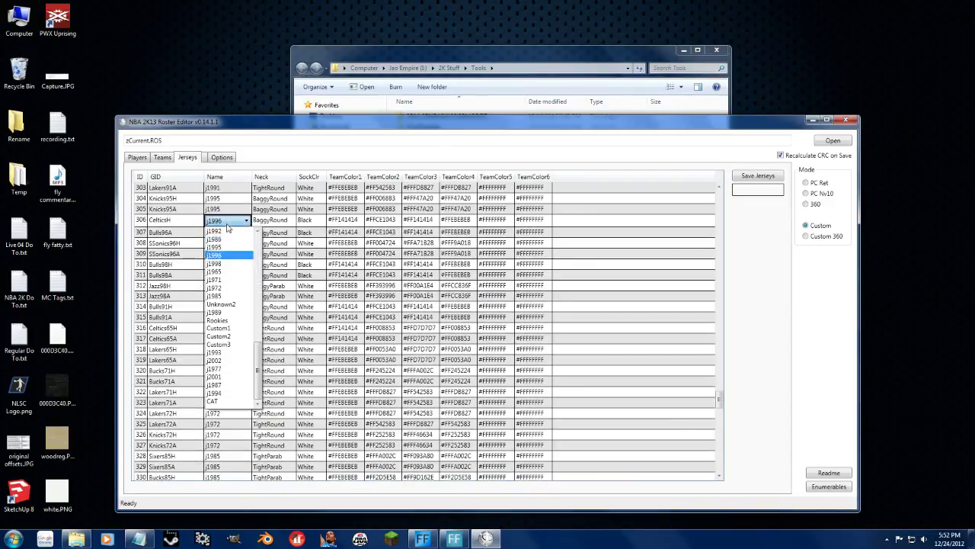
scroll(257, 345, "up", 12)
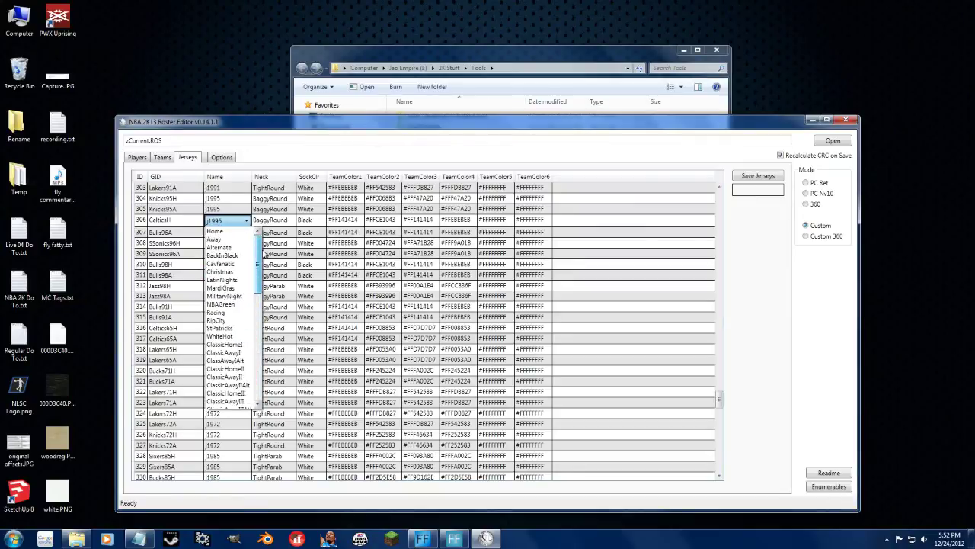
left_click(221, 336)
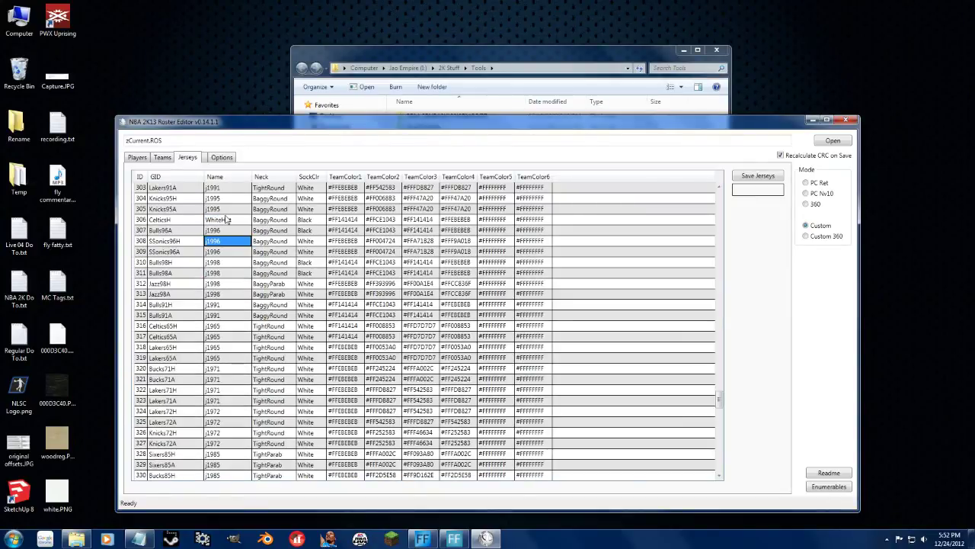
left_click(235, 219)
Step: Check the Neck setting of the row 306 jersey and preview the TeamColor1 swatch of the Sixers ClassicAwayVI jersey
left_click(267, 219)
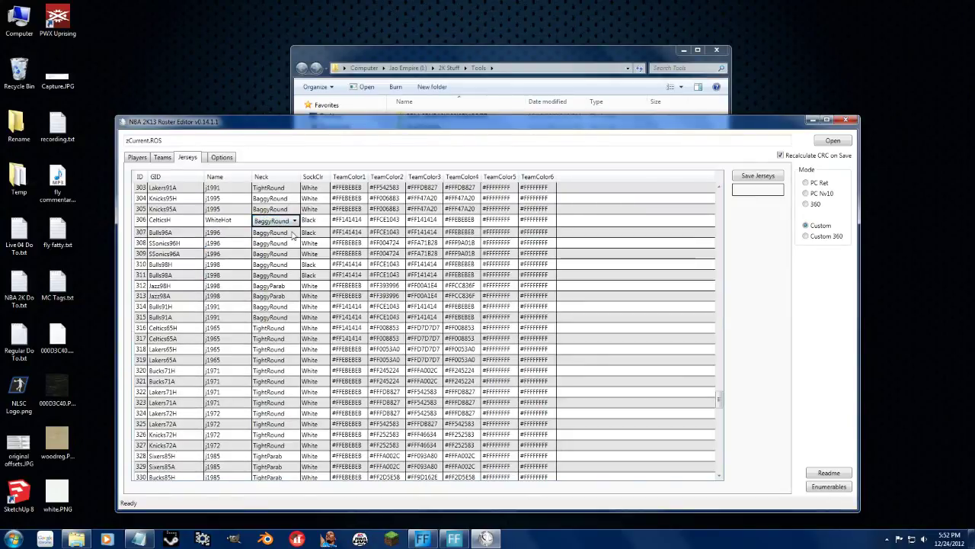
left_click(304, 241)
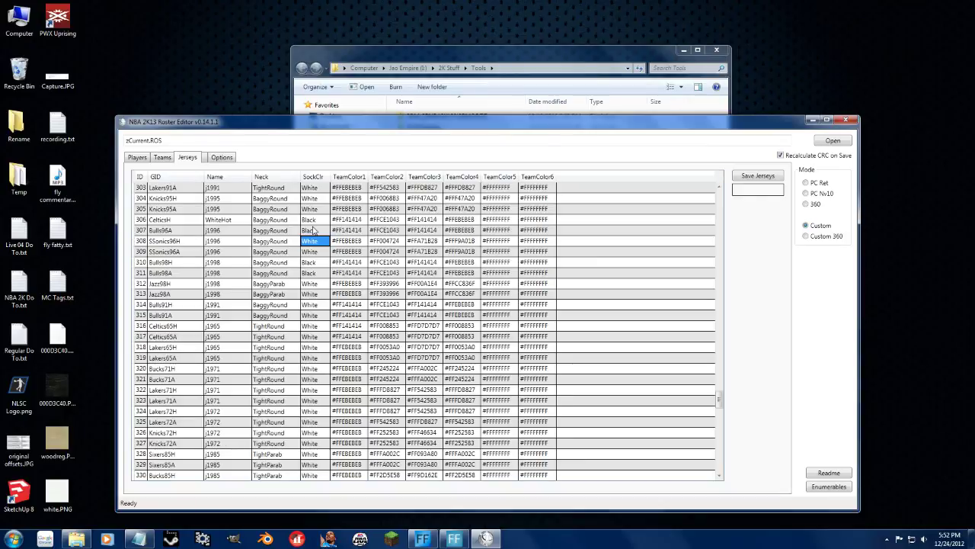
left_click_drag(718, 398, 722, 200)
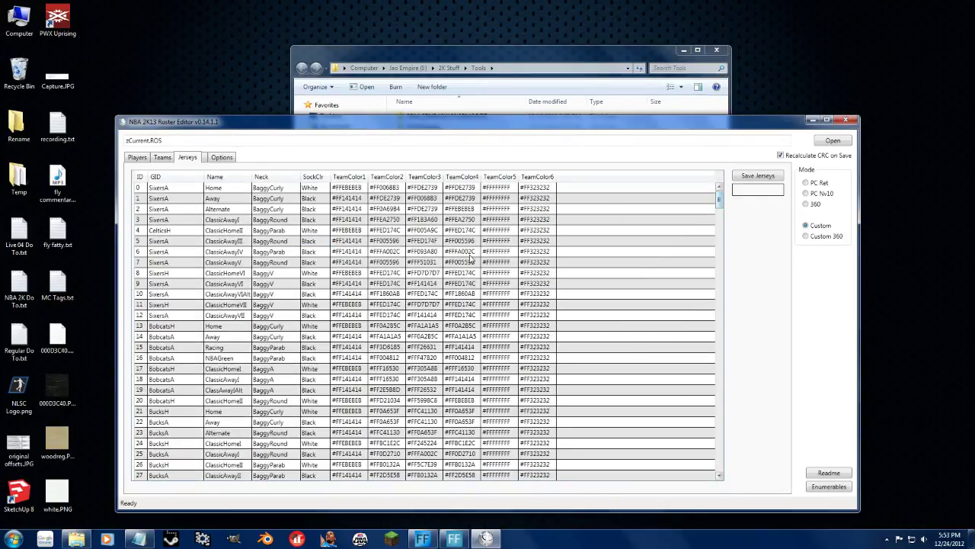
left_click(358, 284)
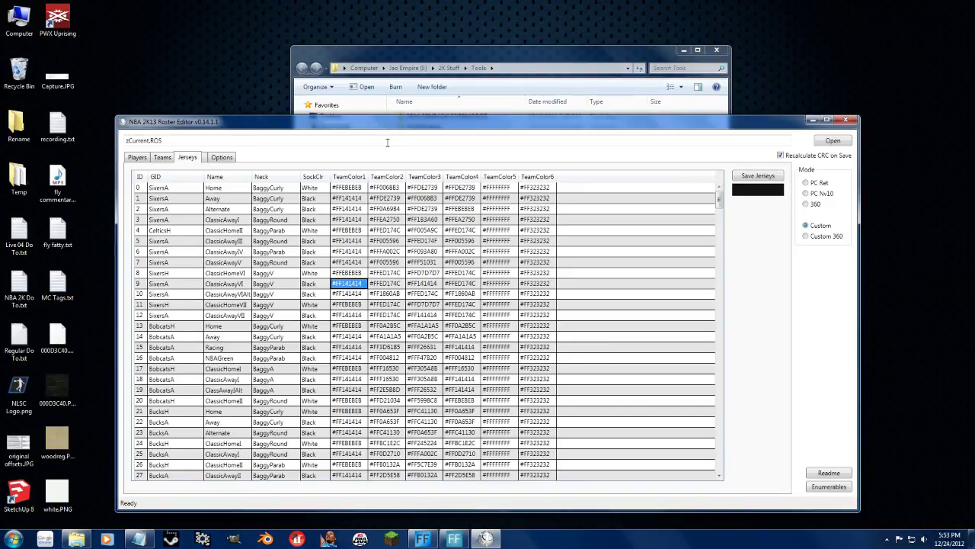